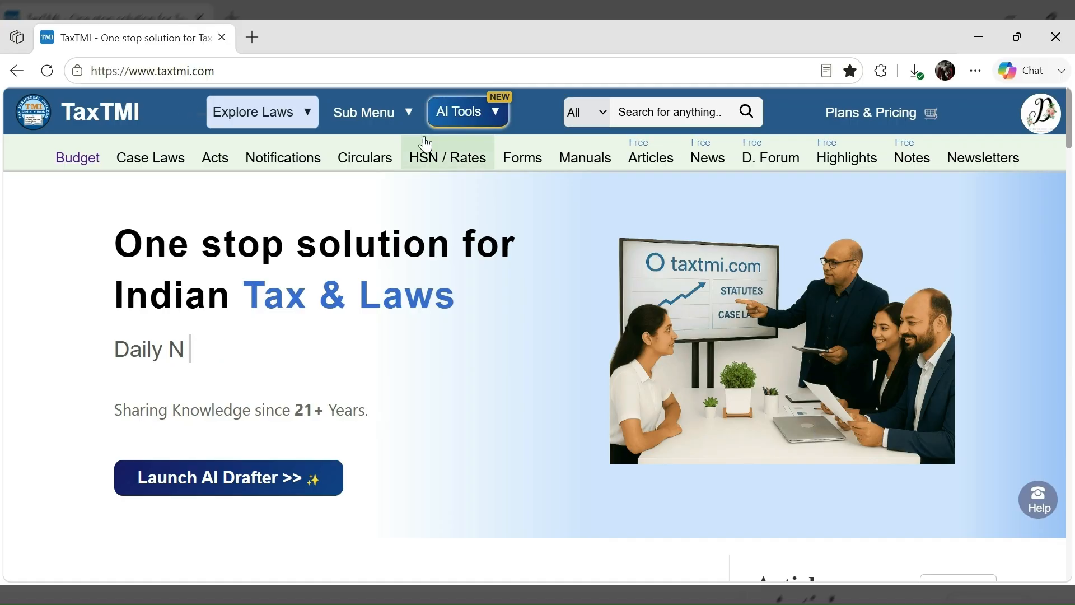
Step: Open the AI Drafter tool from the site's AI tools page
left_click(460, 114)
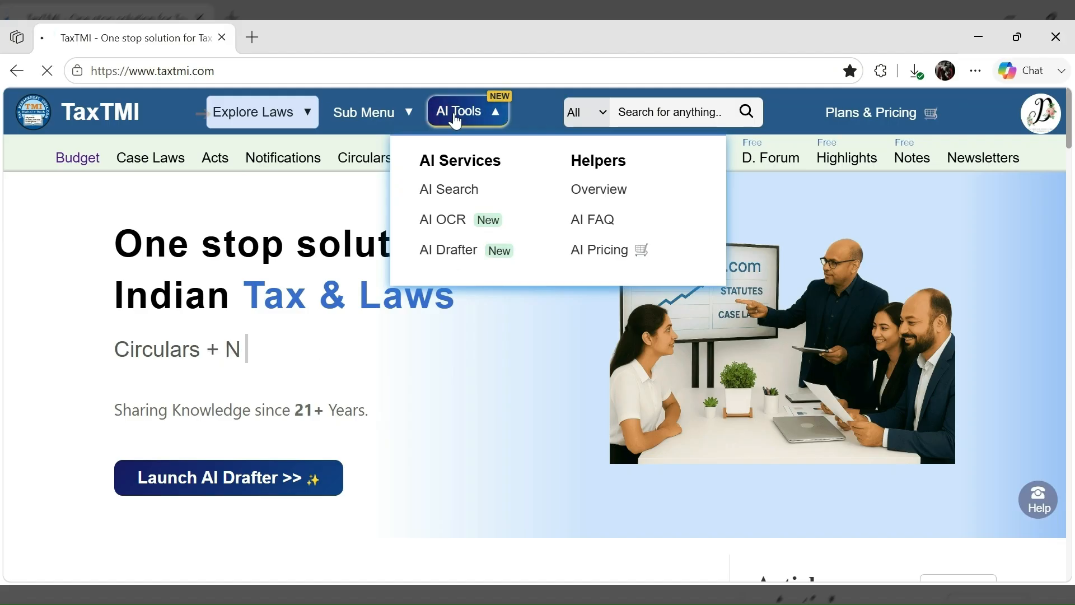
left_click(455, 115)
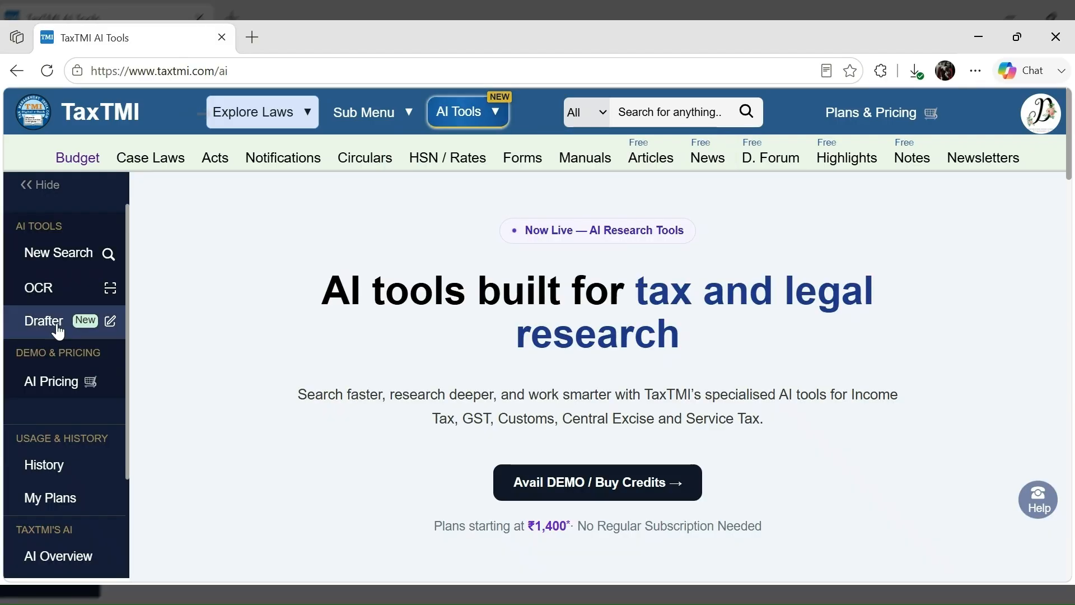
left_click(106, 325)
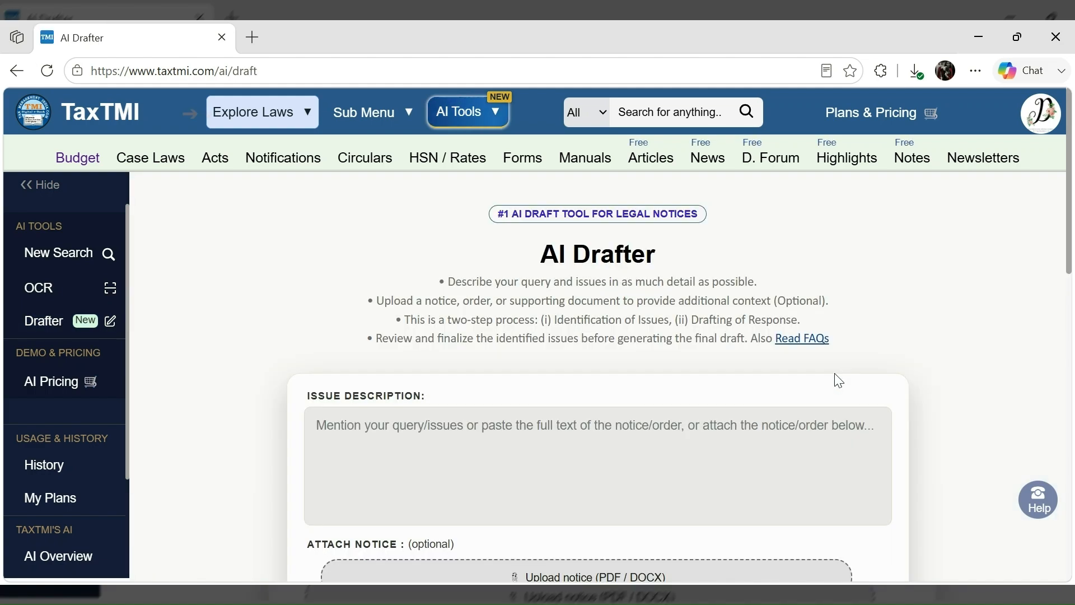
Step: Look through the AI Drafter form, including its instructions, input fields, draft types, issue limit and credit pricing
scroll(418, 295, "down", 1)
scroll(724, 251, "up", 1)
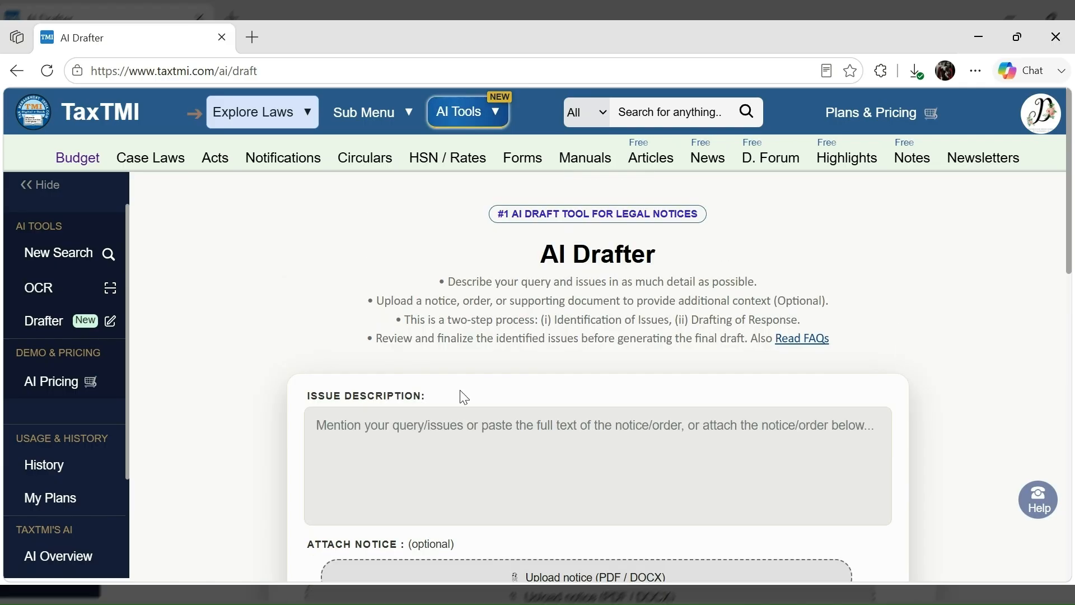
scroll(462, 392, "down", 1)
scroll(461, 390, "down", 1)
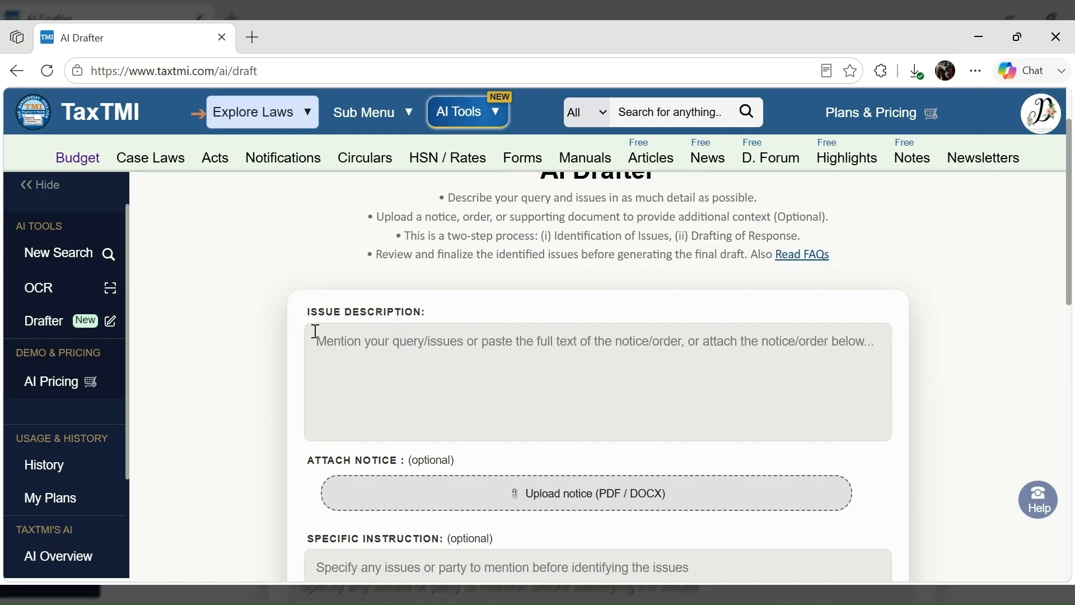
scroll(315, 331, "down", 2)
scroll(448, 387, "down", 4)
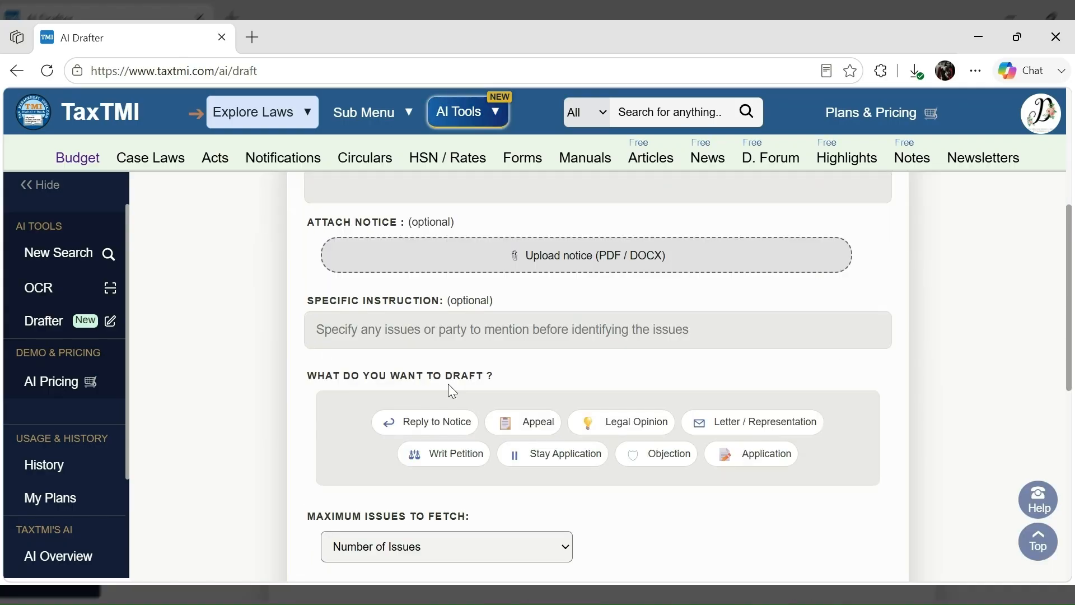
scroll(496, 366, "down", 3)
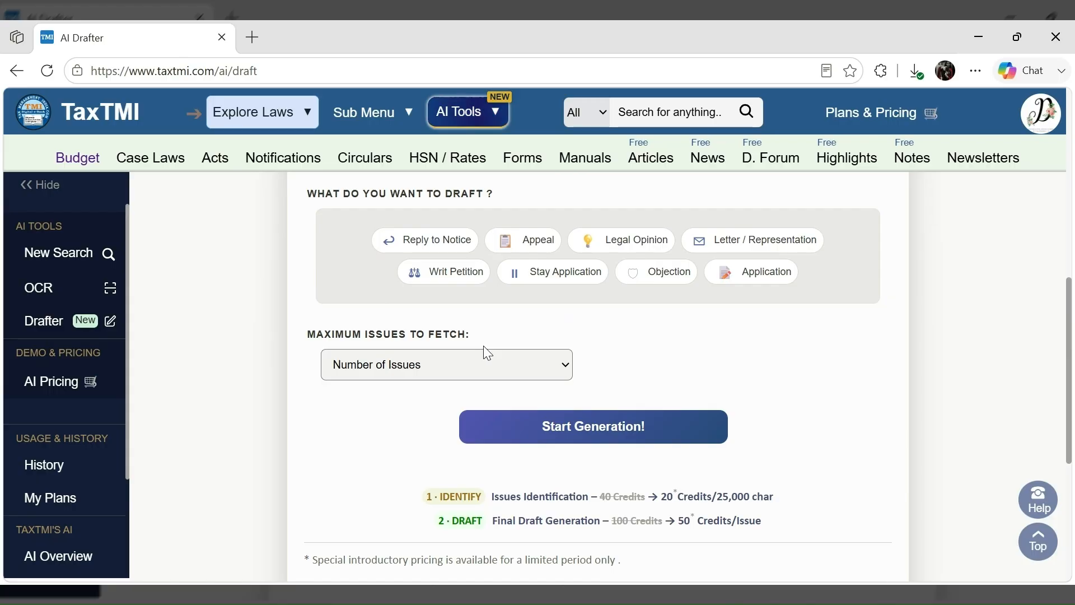
scroll(484, 345, "up", 5)
scroll(484, 346, "up", 2)
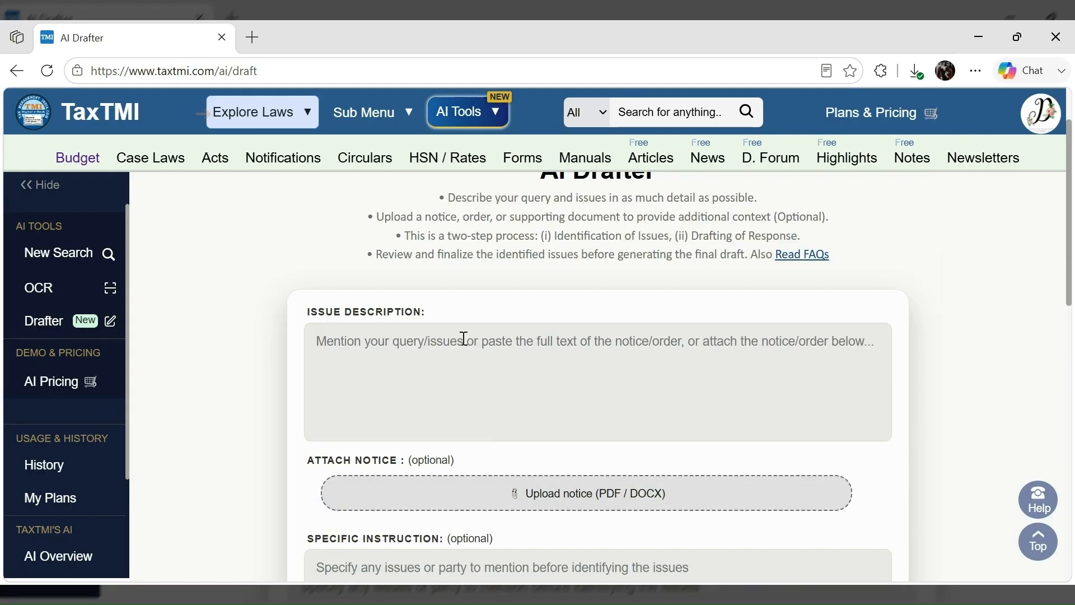
scroll(464, 338, "up", 2)
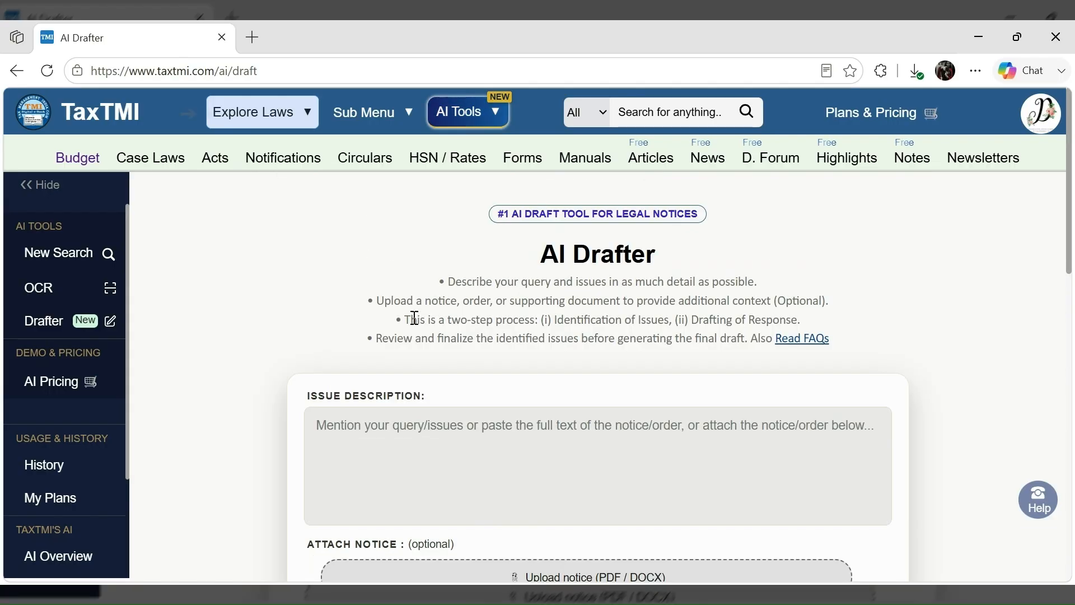
Step: Examine the two-step process note, then the issue description, notice attachment, specific instruction and draft type fields
left_click_drag(554, 320, 817, 327)
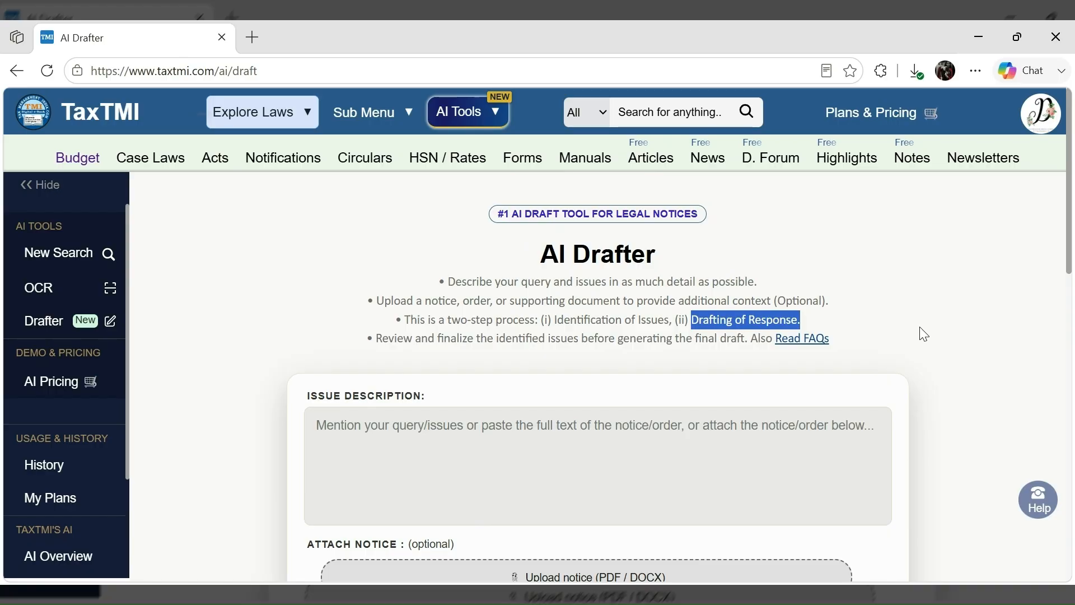
left_click(895, 347)
scroll(946, 357, "down", 2)
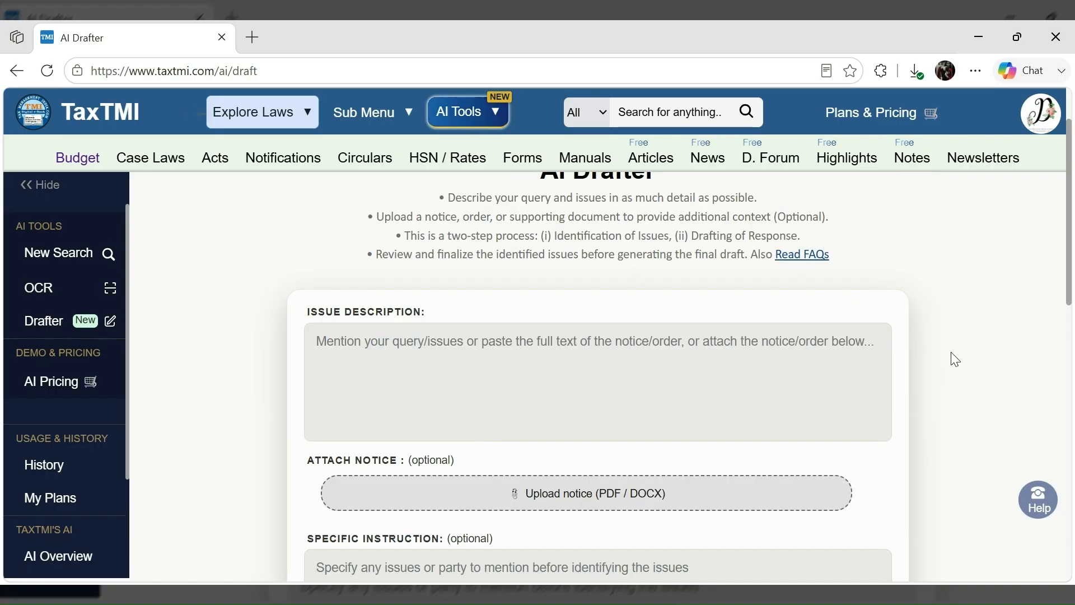
scroll(955, 359, "down", 2)
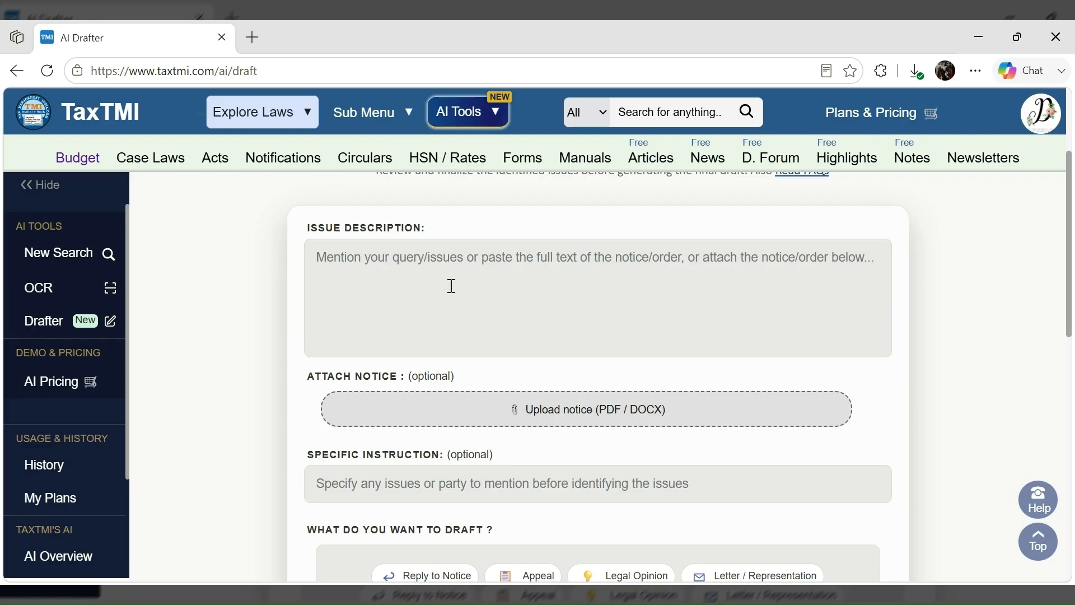
scroll(435, 320, "down", 2)
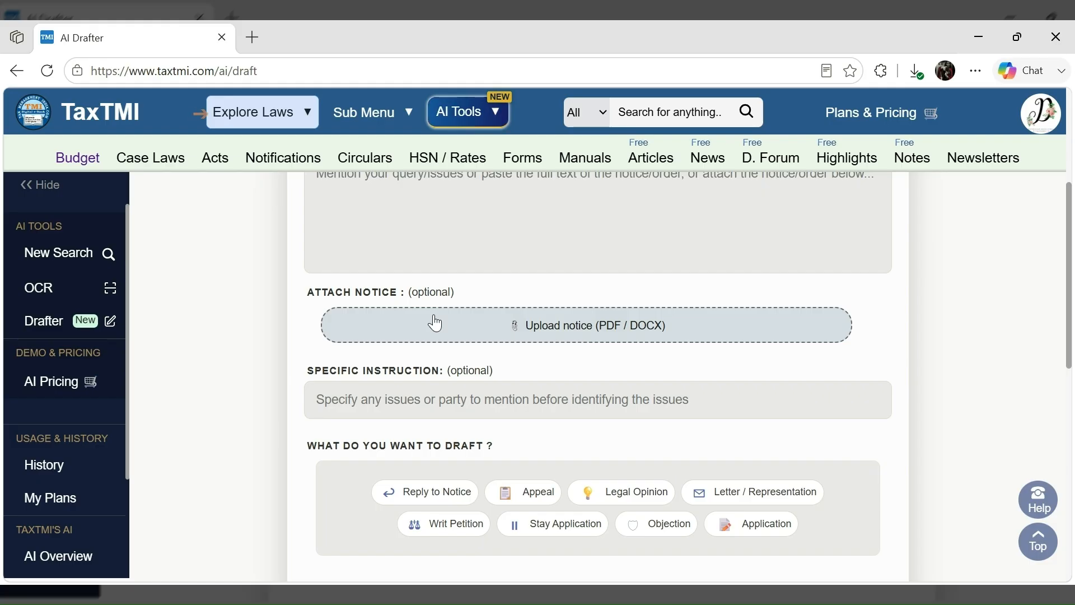
scroll(488, 274, "up", 2)
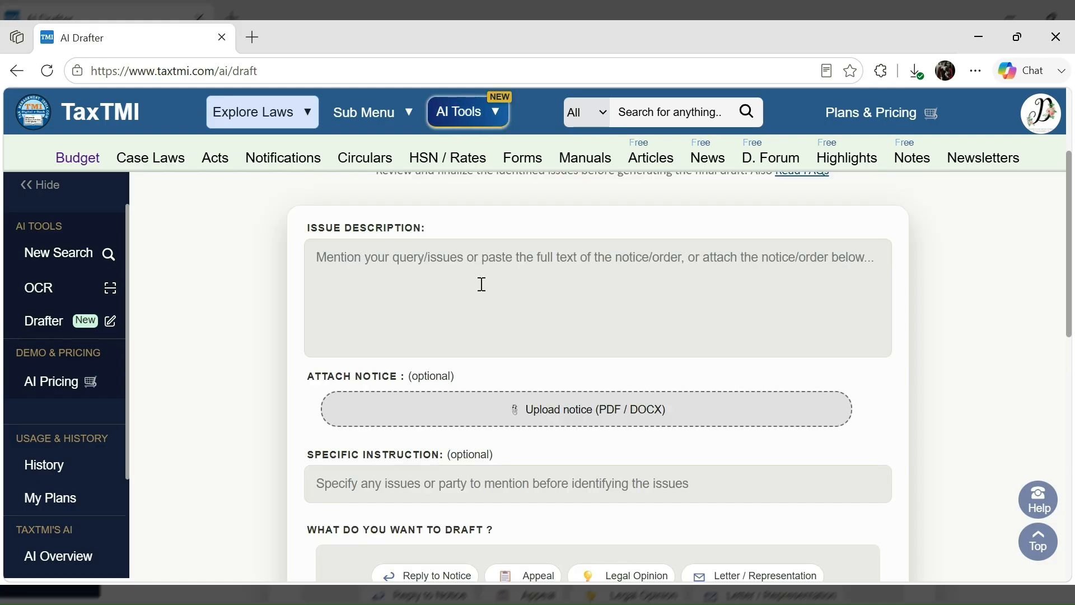
scroll(482, 284, "down", 2)
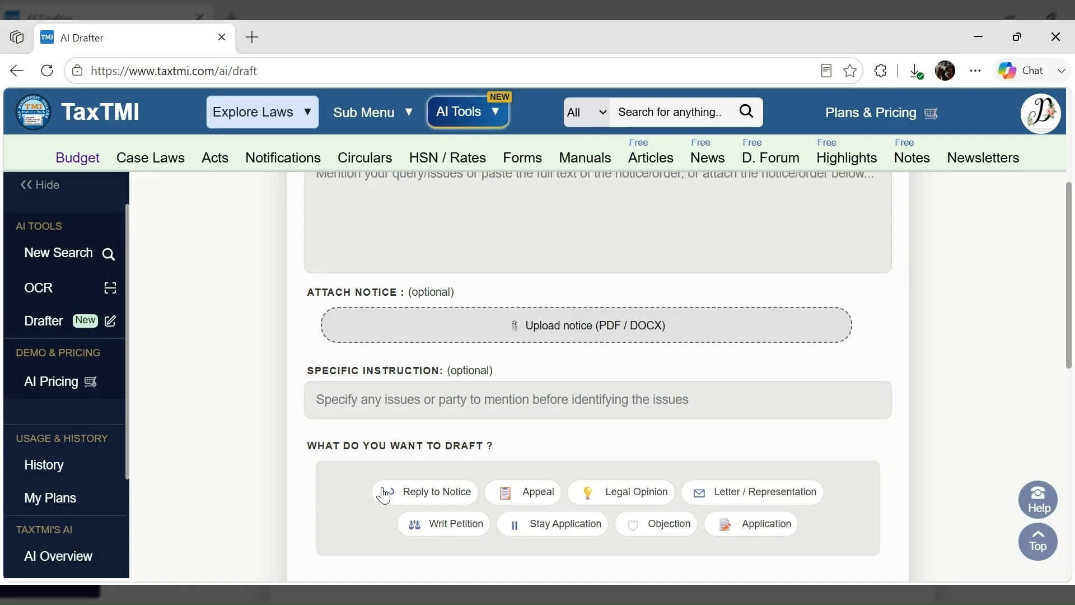
scroll(451, 460, "down", 2)
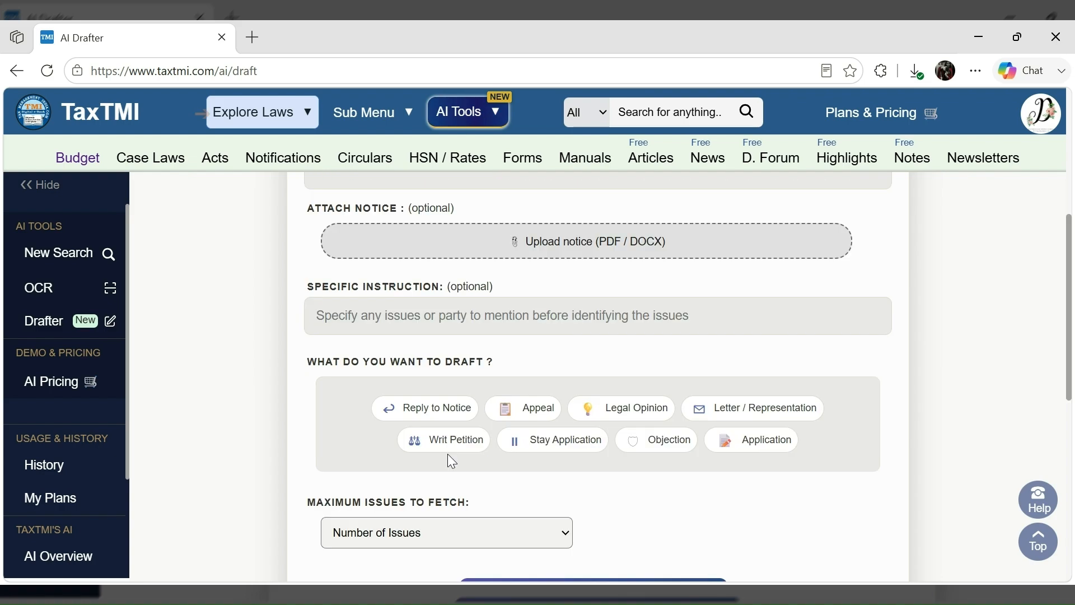
Step: Paste the full text of the section 148A(1) income-tax notice into the issue description and check it
scroll(420, 382, "up", 5)
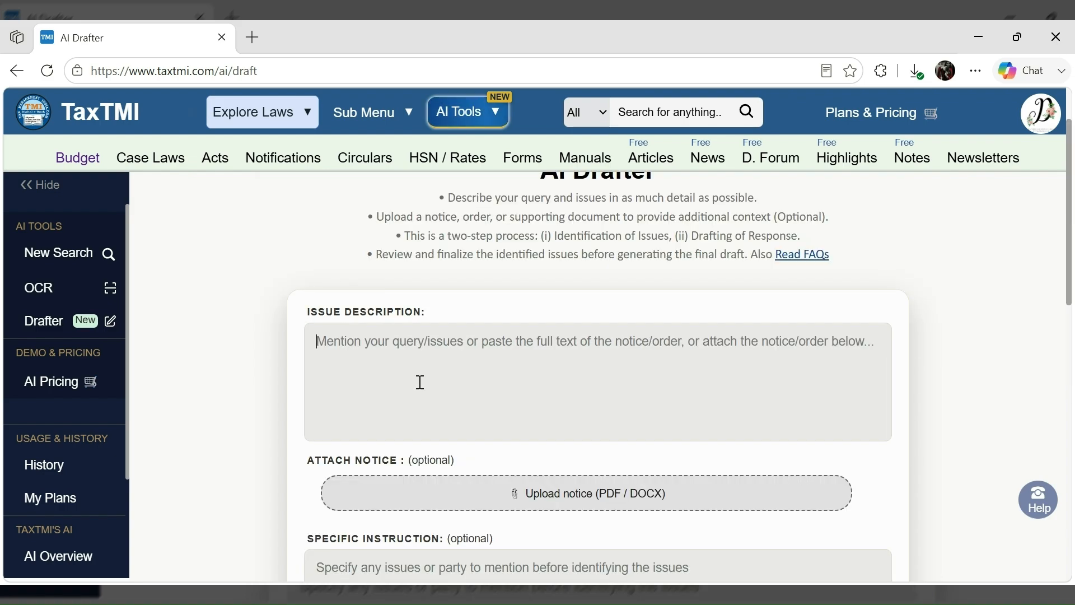
left_click(420, 382)
key("ctrl+v")
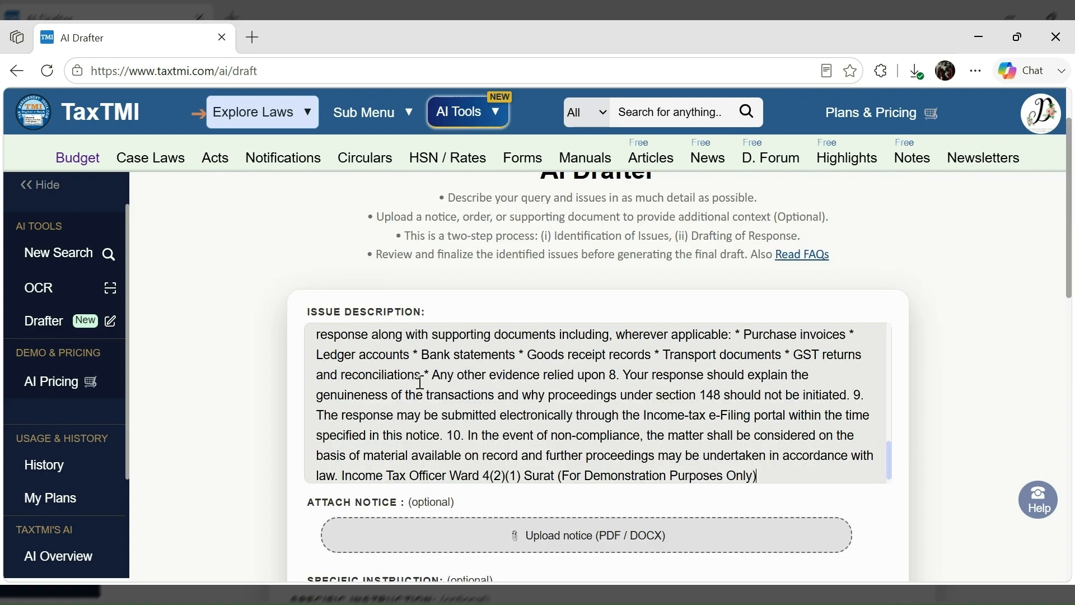
scroll(420, 382, "up", 5)
scroll(420, 382, "down", 6)
scroll(504, 365, "down", 3)
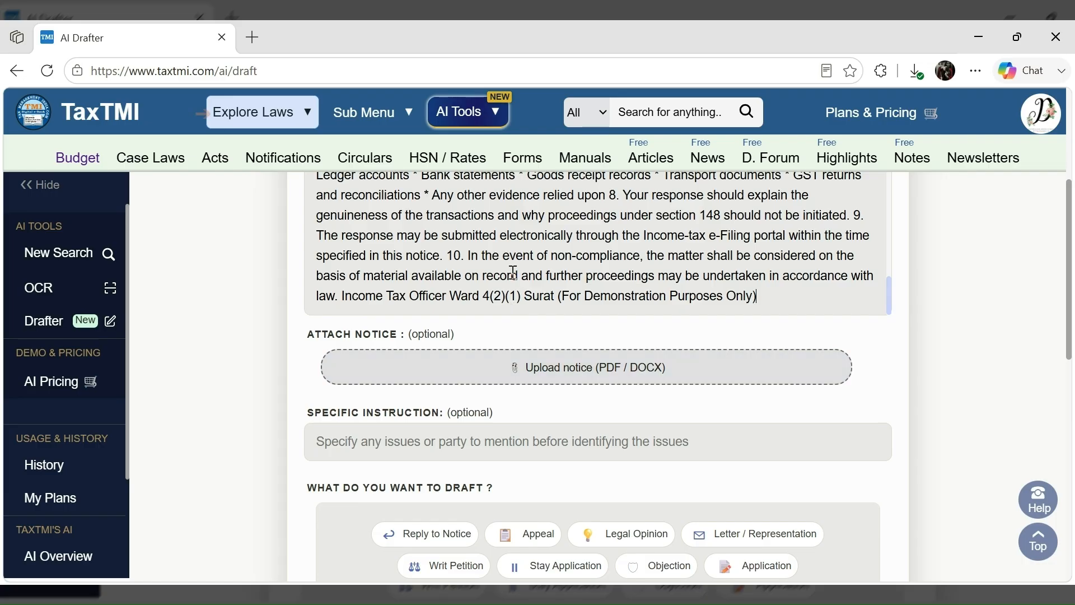
scroll(476, 296, "up", 2)
scroll(441, 330, "up", 3)
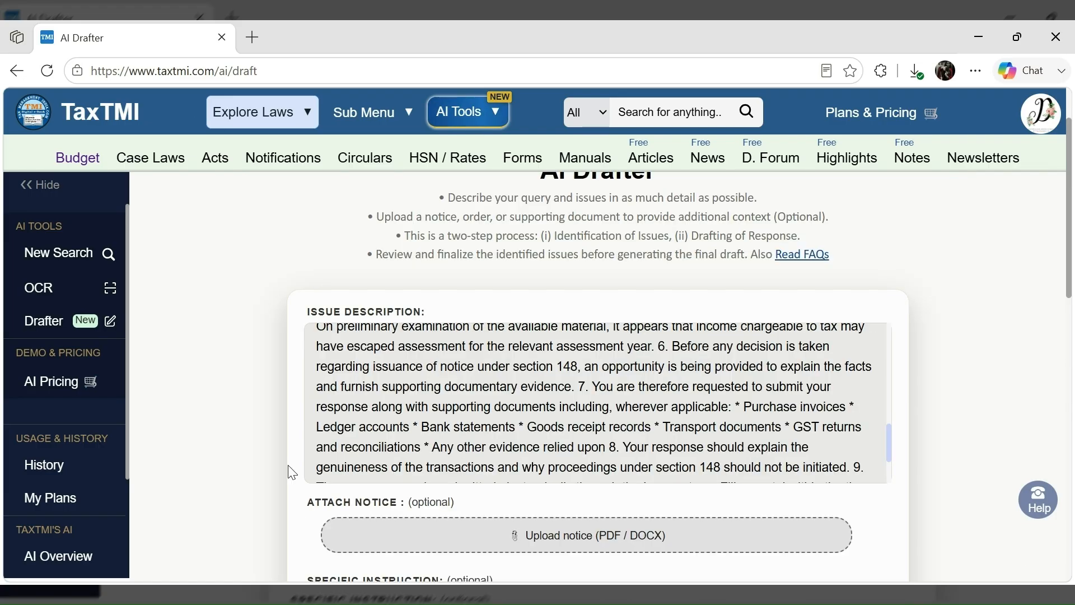
Step: Choose Reply to Notice as the draft type and set the maximum issues to fetch to Upto 3 Issues
scroll(348, 542, "down", 5)
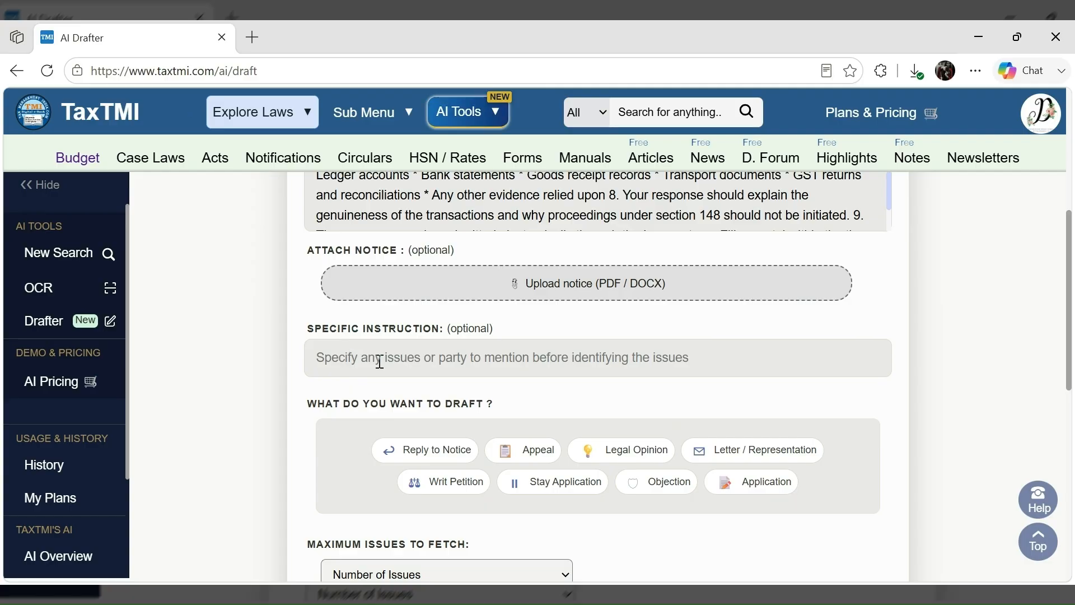
left_click(430, 452)
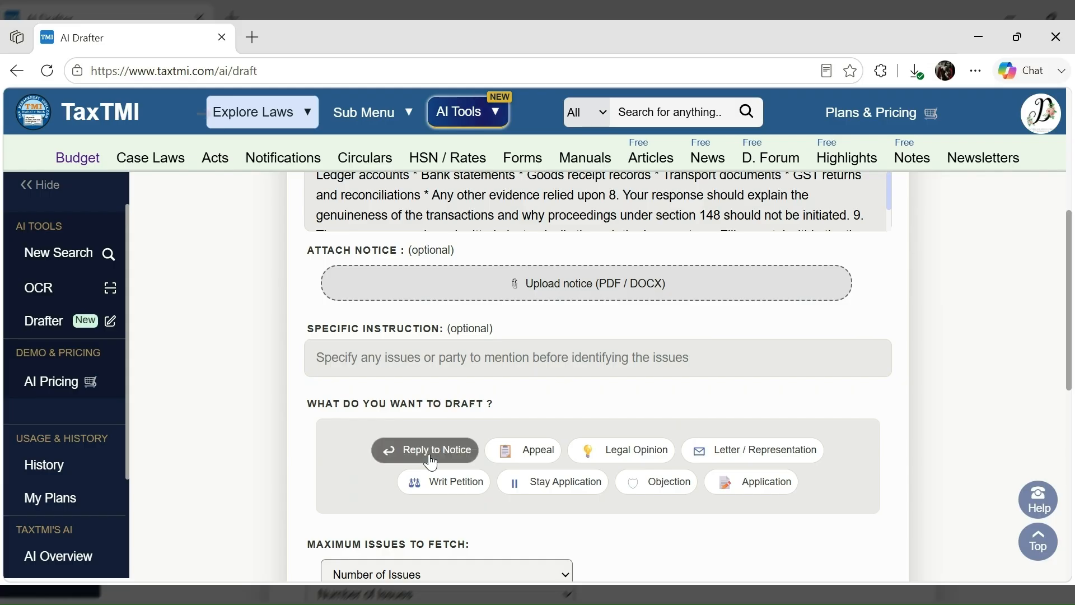
scroll(431, 461, "down", 2)
scroll(432, 461, "down", 2)
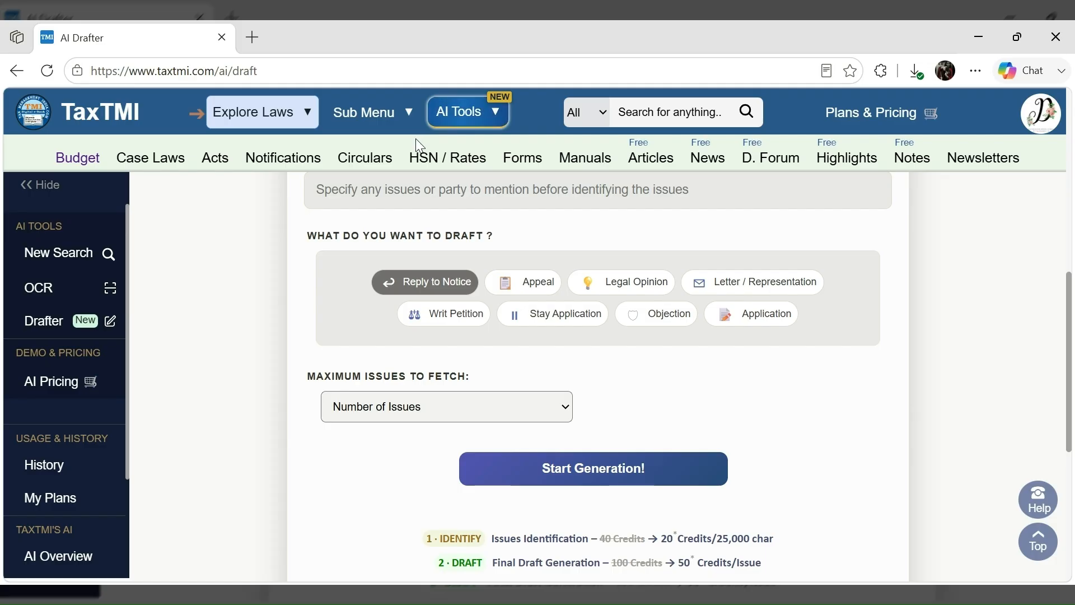
left_click(438, 406)
left_click(438, 458)
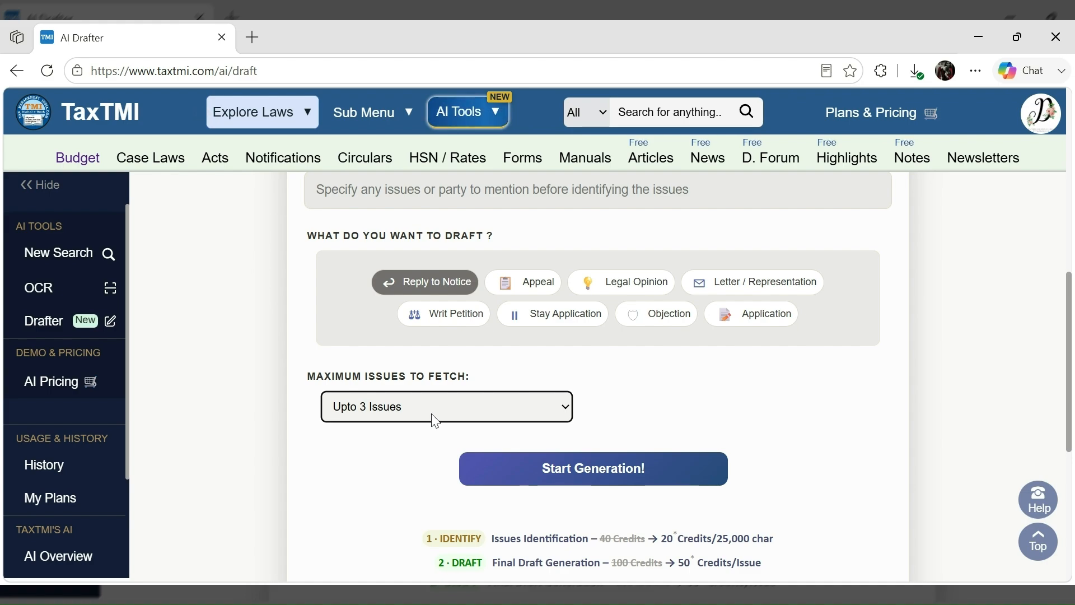
left_click(429, 395)
left_click(414, 431)
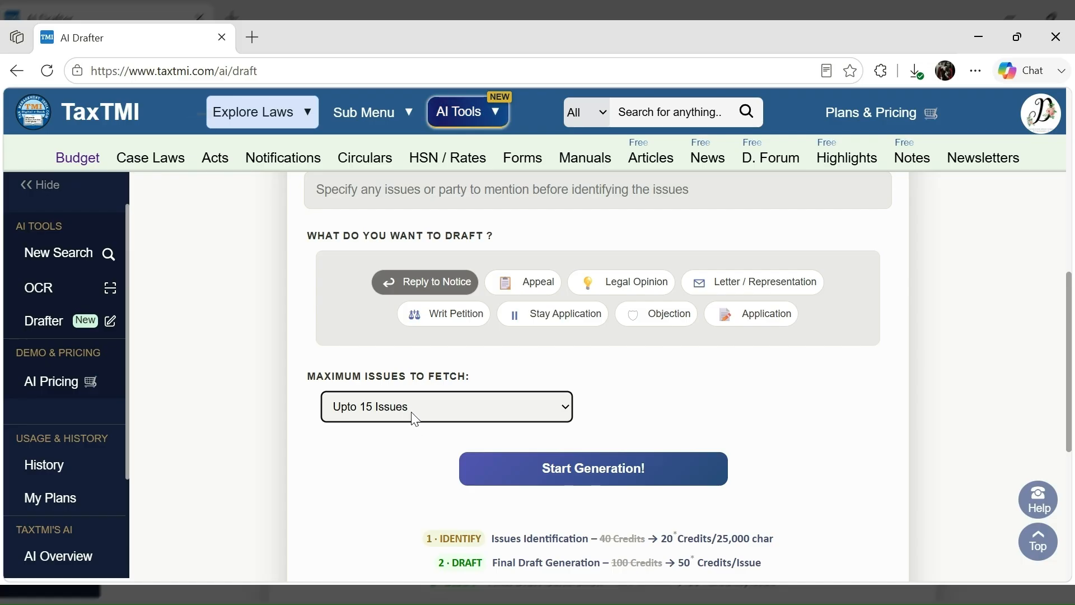
left_click(424, 139)
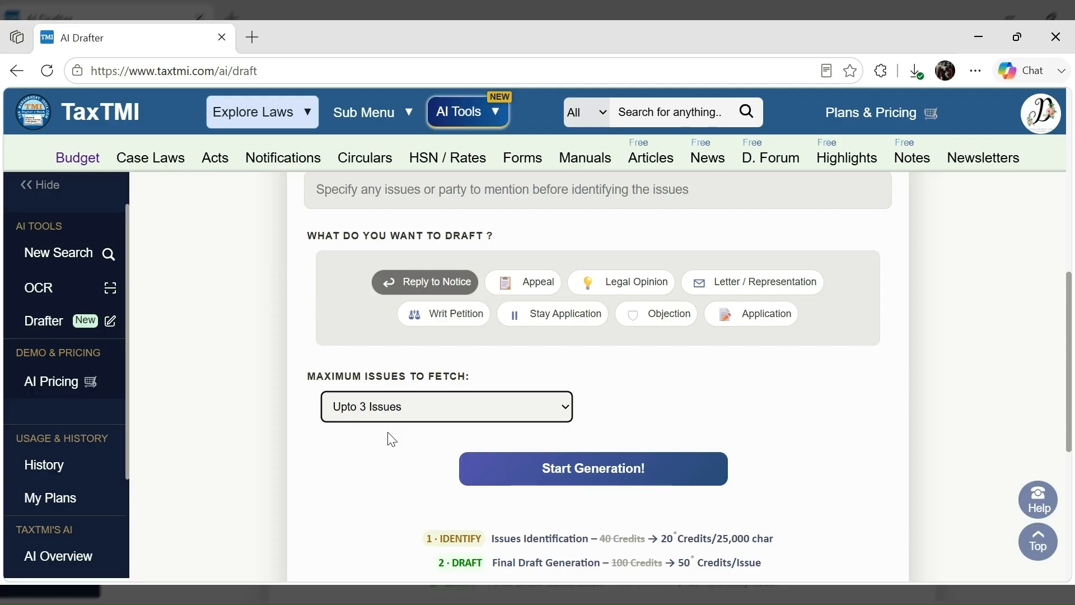
Step: Check the completed form and start the generation to identify the issues in the notice
scroll(394, 336, "down", 2)
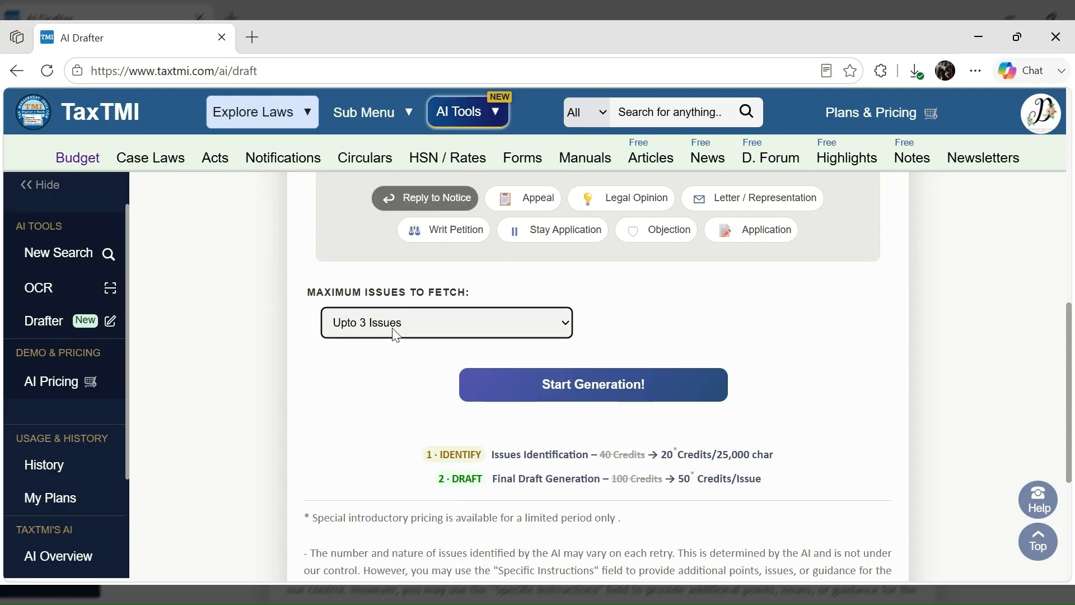
scroll(394, 335, "up", 5)
scroll(395, 334, "down", 5)
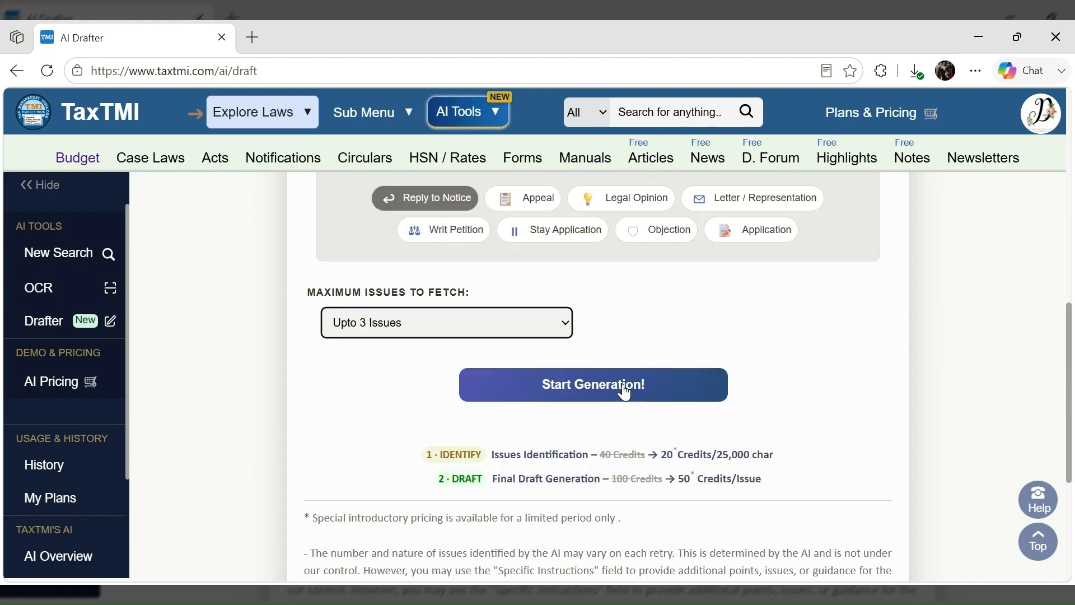
scroll(626, 390, "down", 1)
scroll(626, 390, "down", 1)
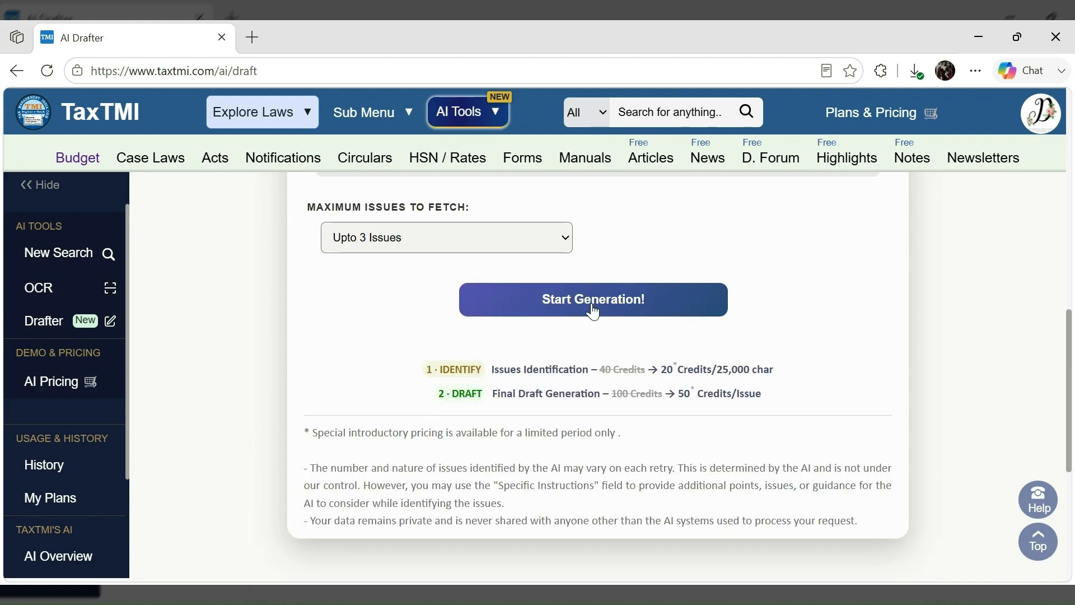
left_click(661, 302)
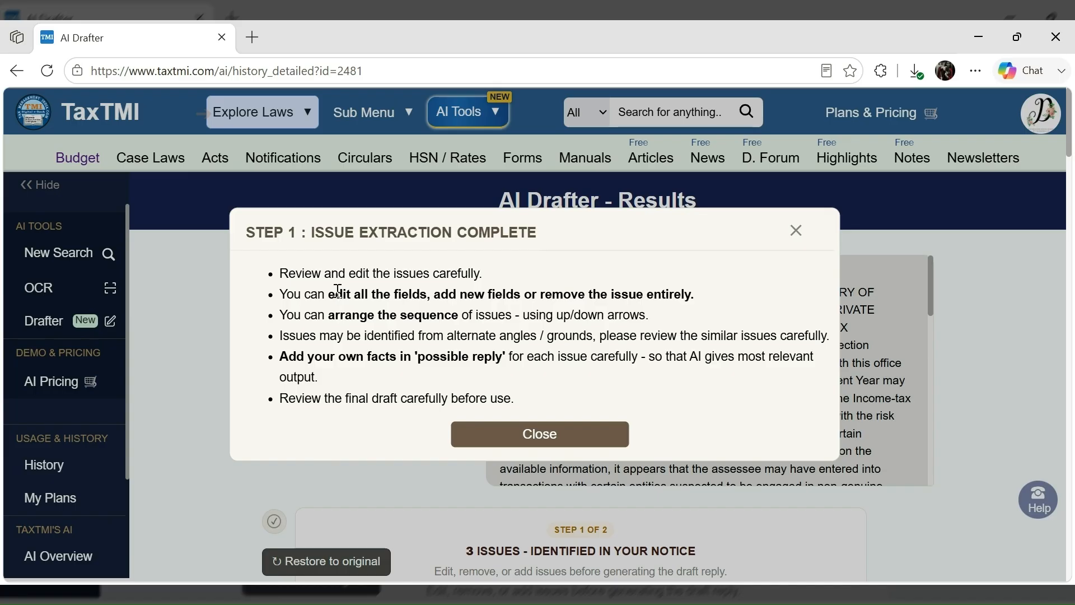
Step: Dismiss the issue extraction message and review the submitted notice details and the notice summary down to Issue 1
left_click(515, 443)
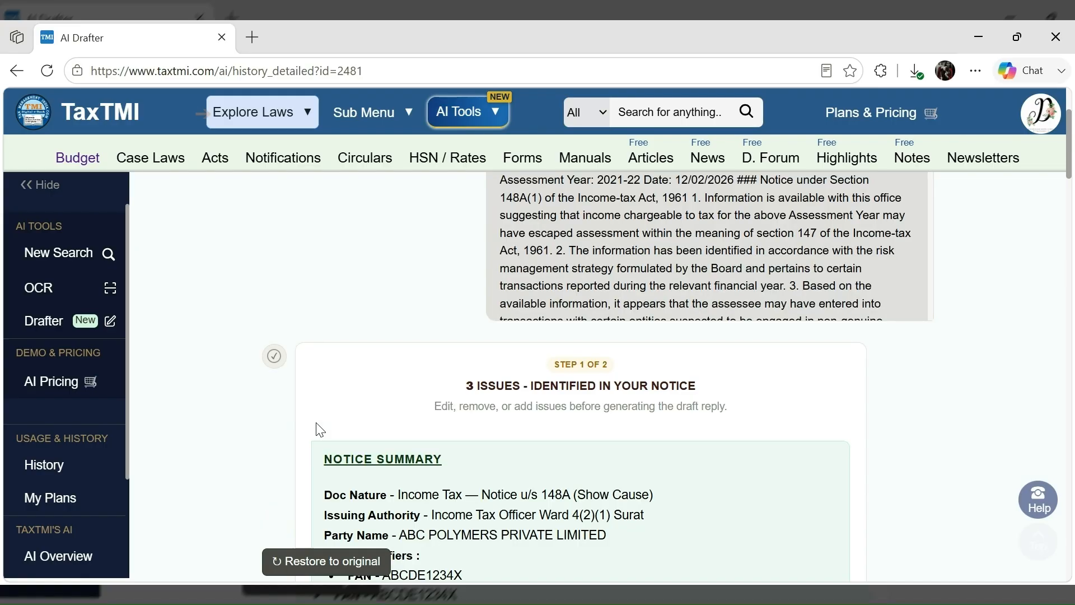
scroll(317, 392, "down", 3)
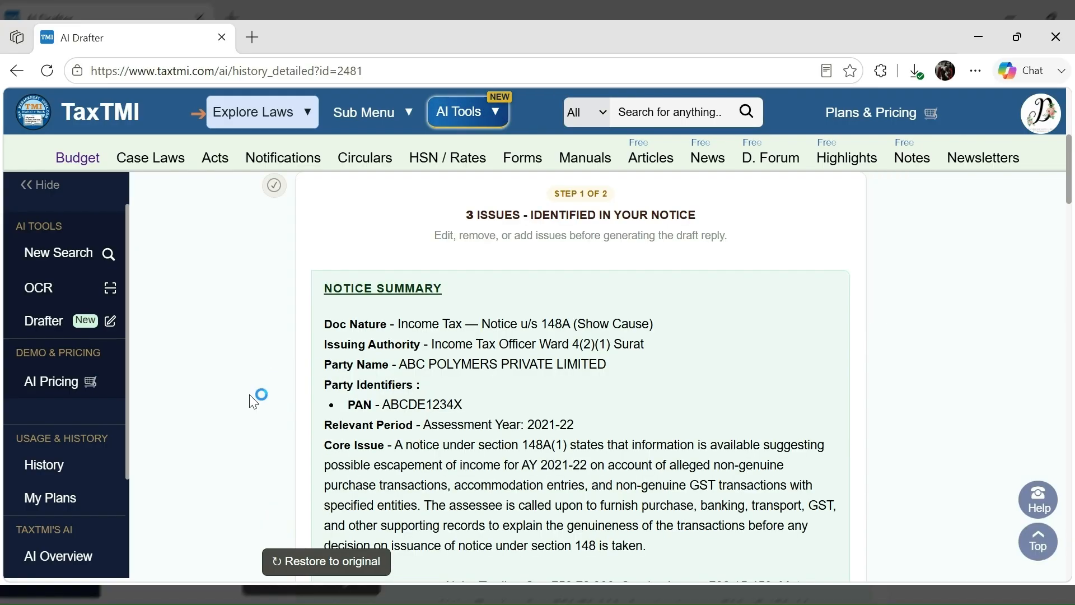
scroll(435, 388, "down", 3)
scroll(342, 247, "up", 3)
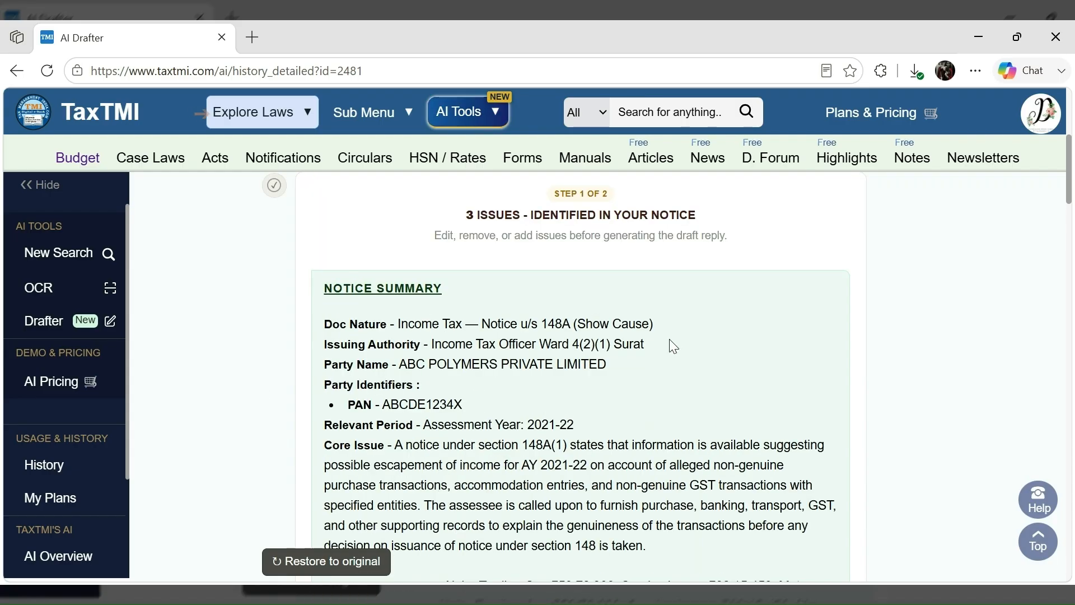
scroll(670, 343, "up", 5)
scroll(602, 403, "up", 2)
scroll(602, 403, "down", 5)
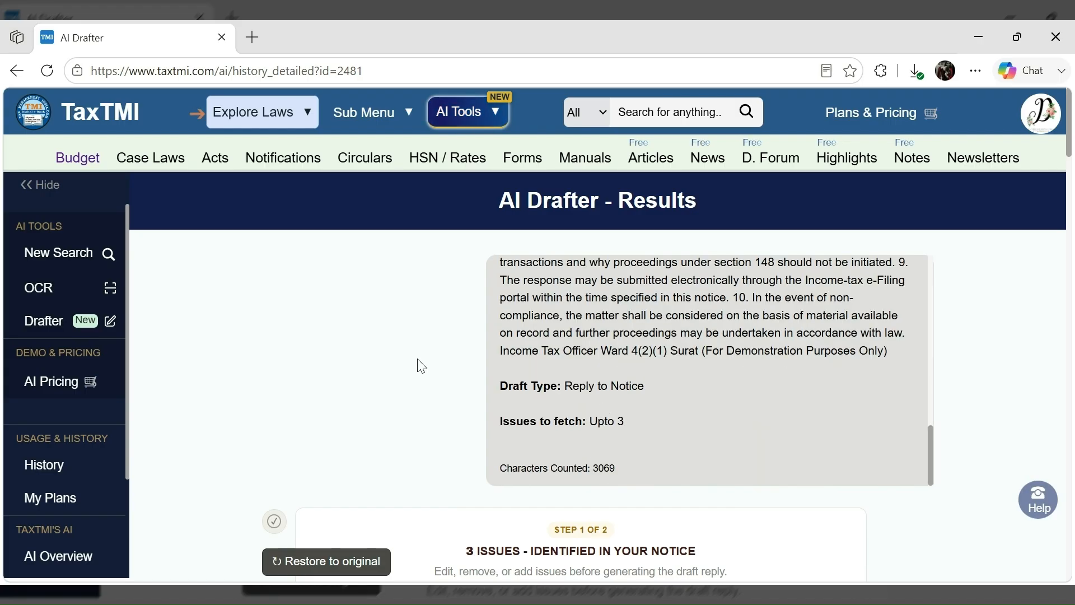
scroll(421, 365, "down", 15)
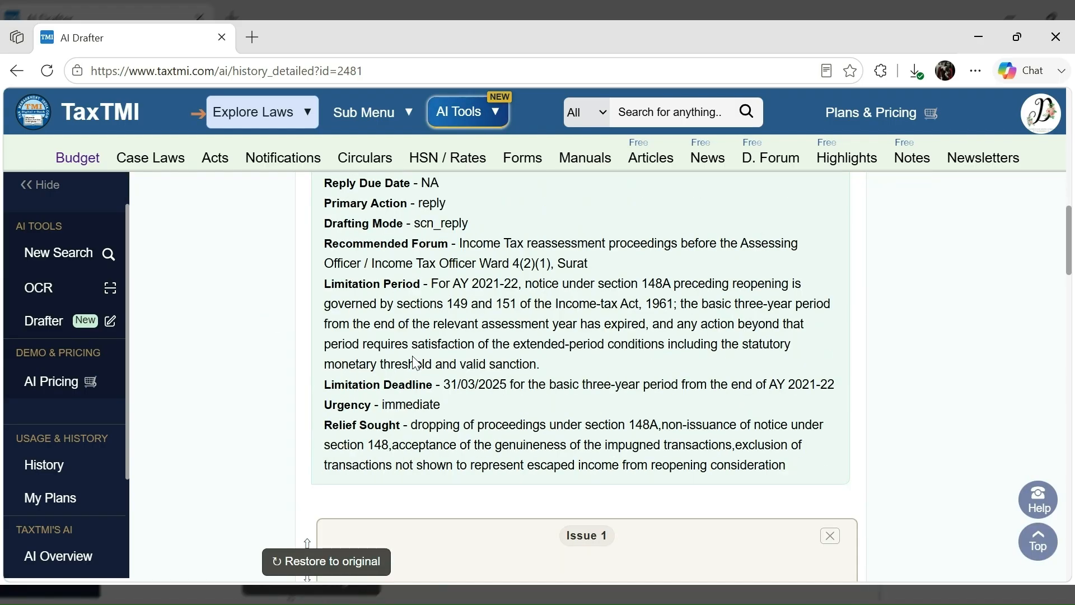
Step: Read through Issue 1: its title, material facts, applicable provisions, legal questions, suggested grounds and possible reply
scroll(833, 330, "down", 4)
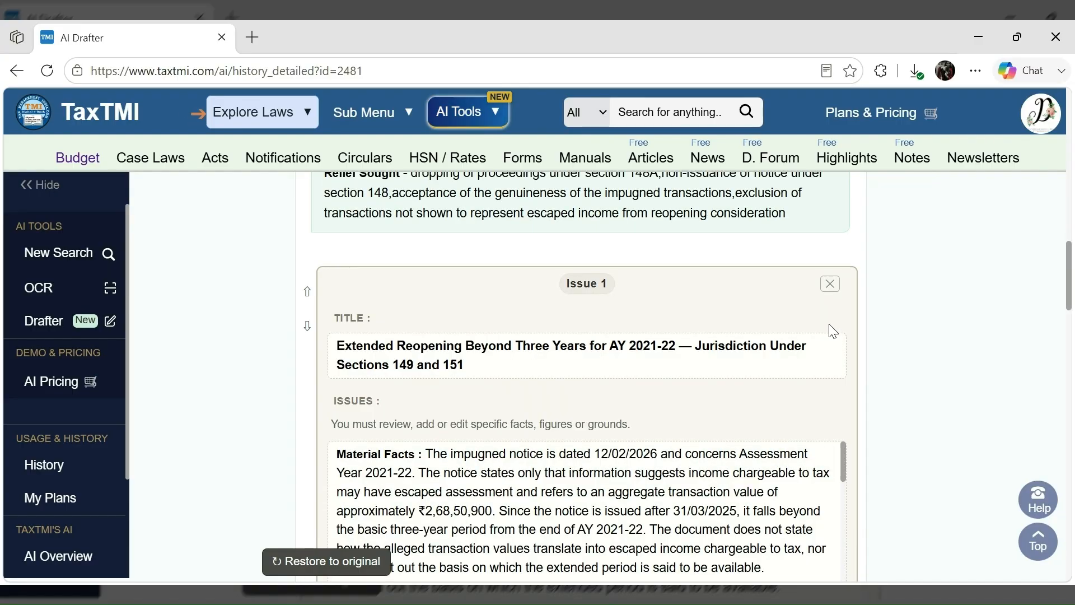
scroll(829, 326, "down", 1)
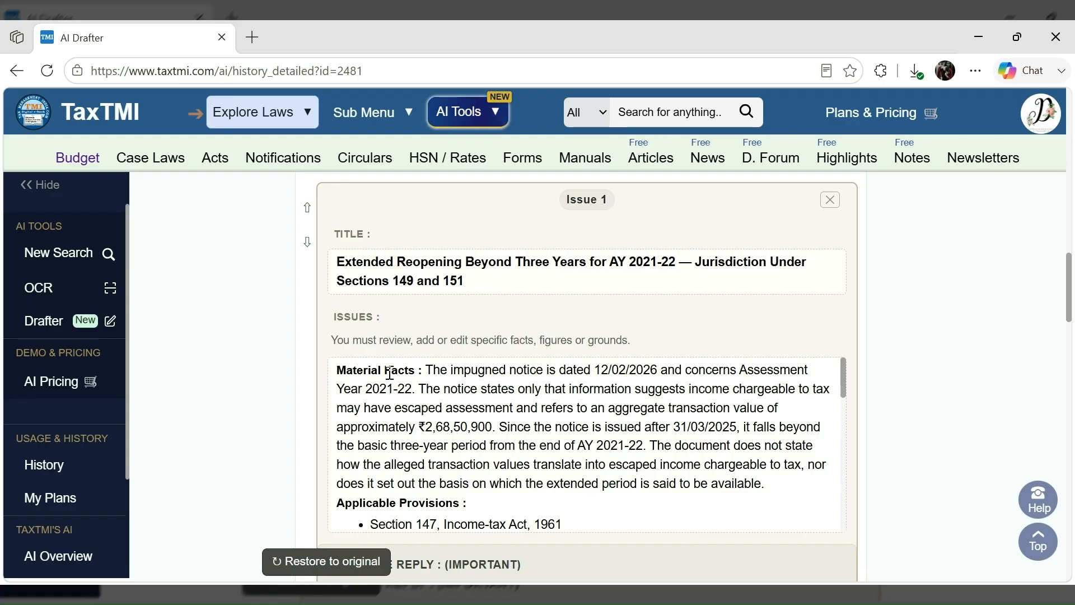
left_click_drag(390, 372, 535, 446)
scroll(399, 417, "down", 2)
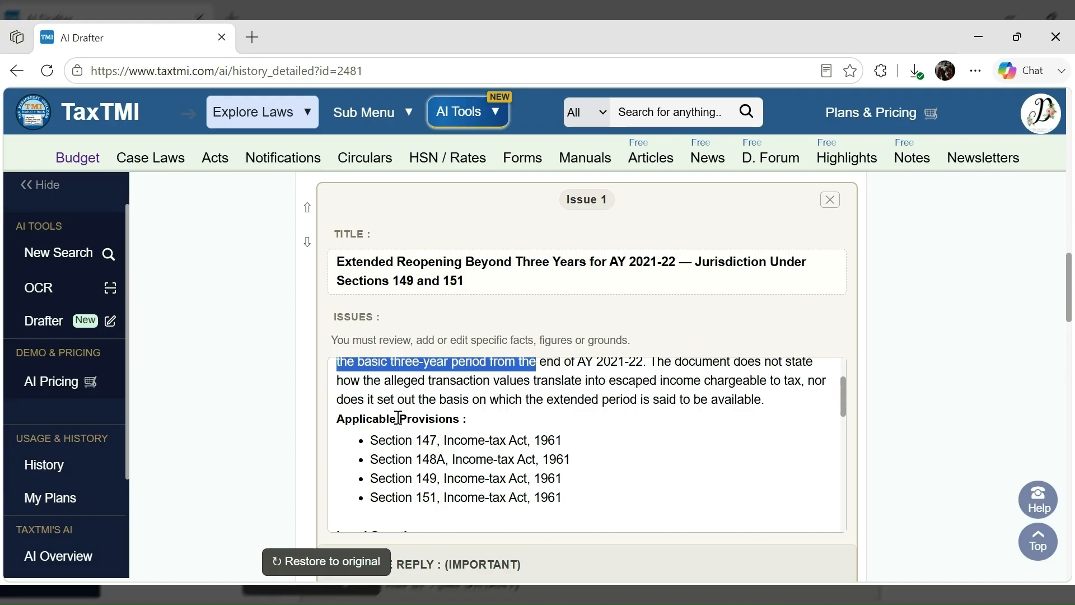
left_click_drag(398, 418, 537, 477)
scroll(419, 395, "down", 3)
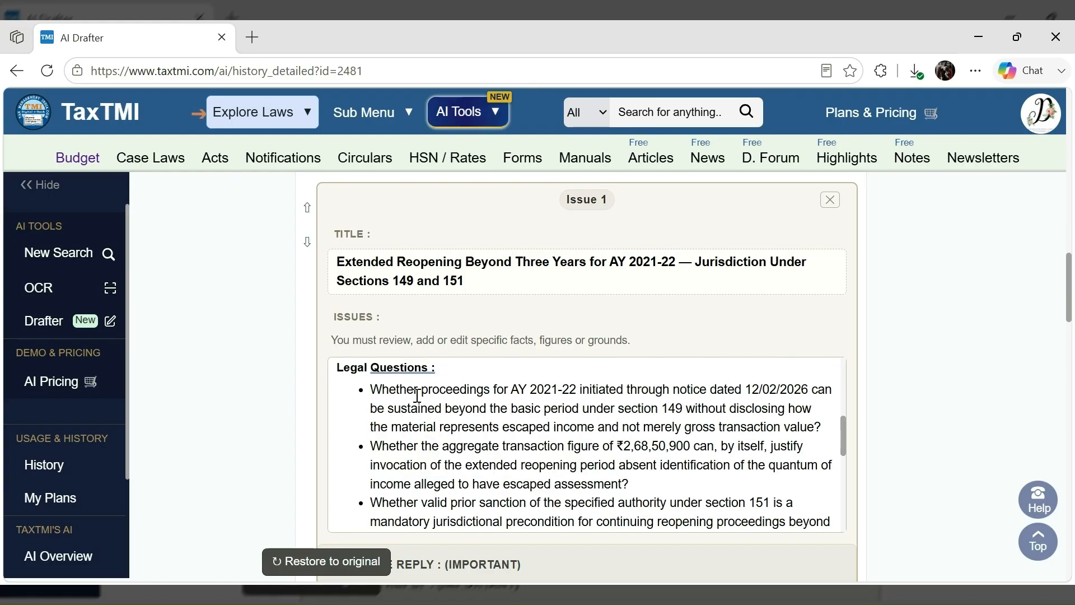
left_click_drag(358, 368, 364, 367)
scroll(408, 398, "down", 3)
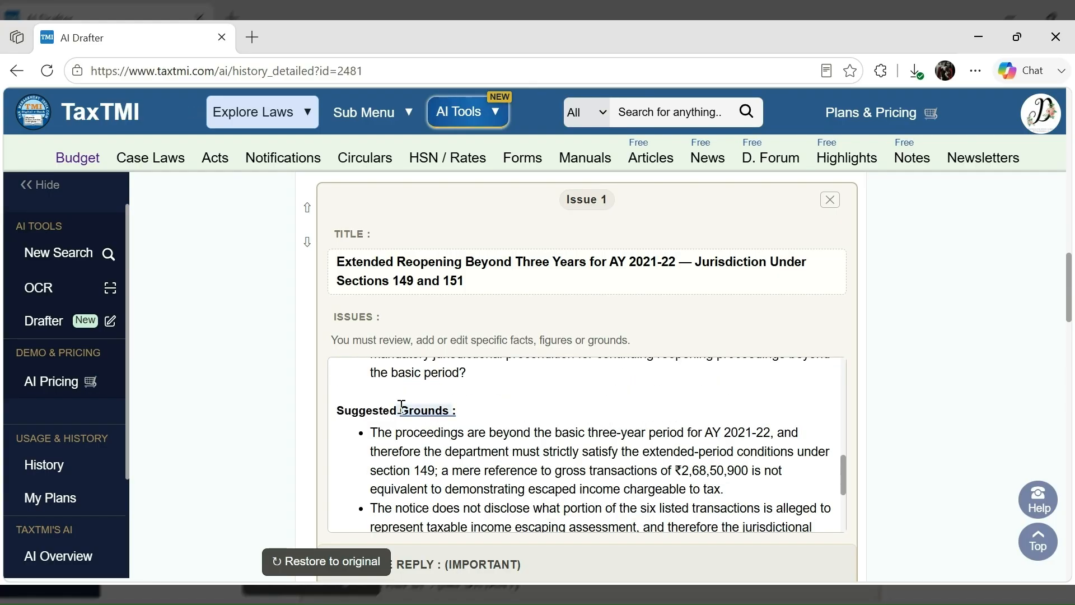
left_click_drag(400, 411, 503, 456)
scroll(482, 455, "down", 3)
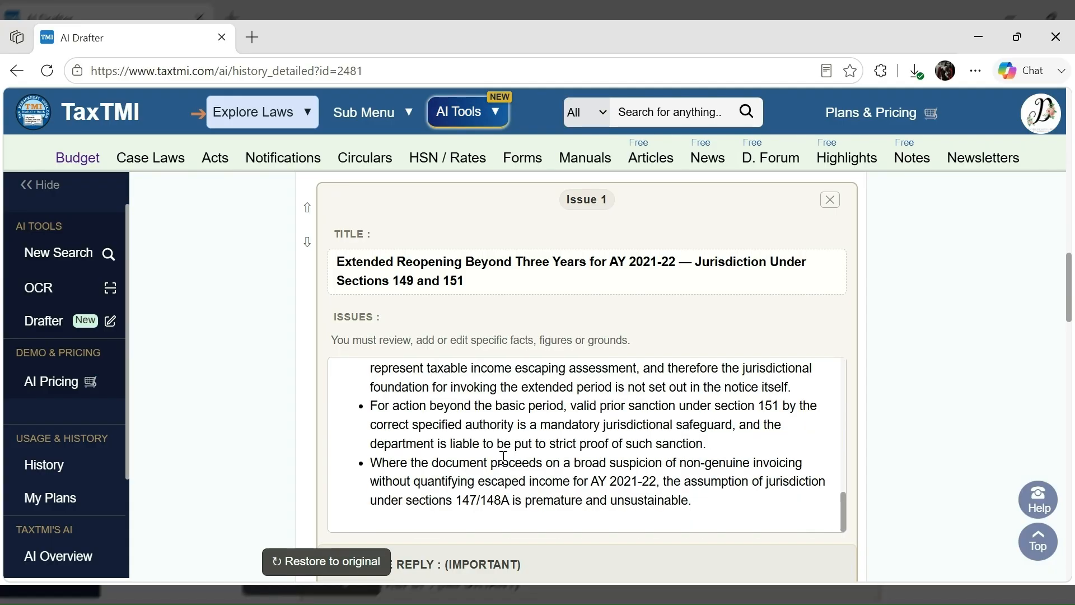
scroll(458, 454, "down", 3)
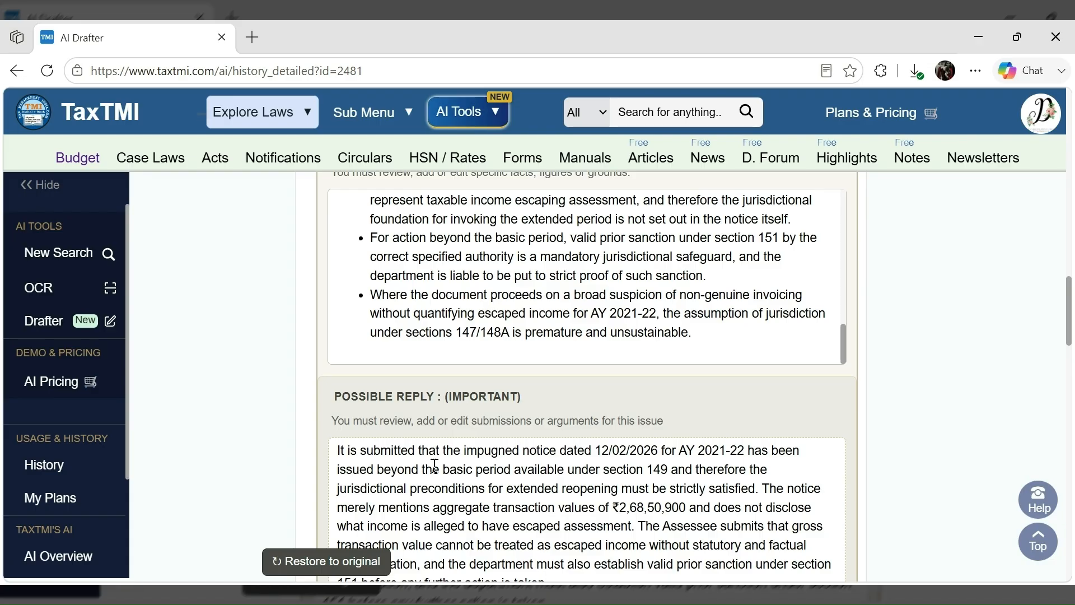
scroll(304, 427, "down", 1)
Step: Recheck the notice summary and the submitted draft type and issues-to-fetch settings above the identified issues
scroll(957, 399, "up", 10)
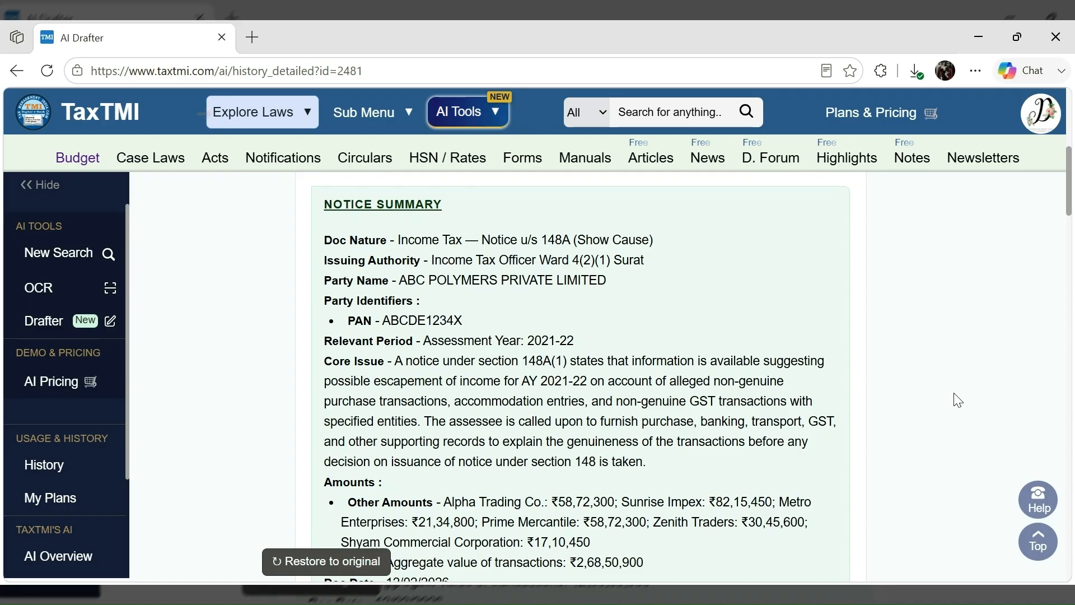
scroll(958, 400, "up", 6)
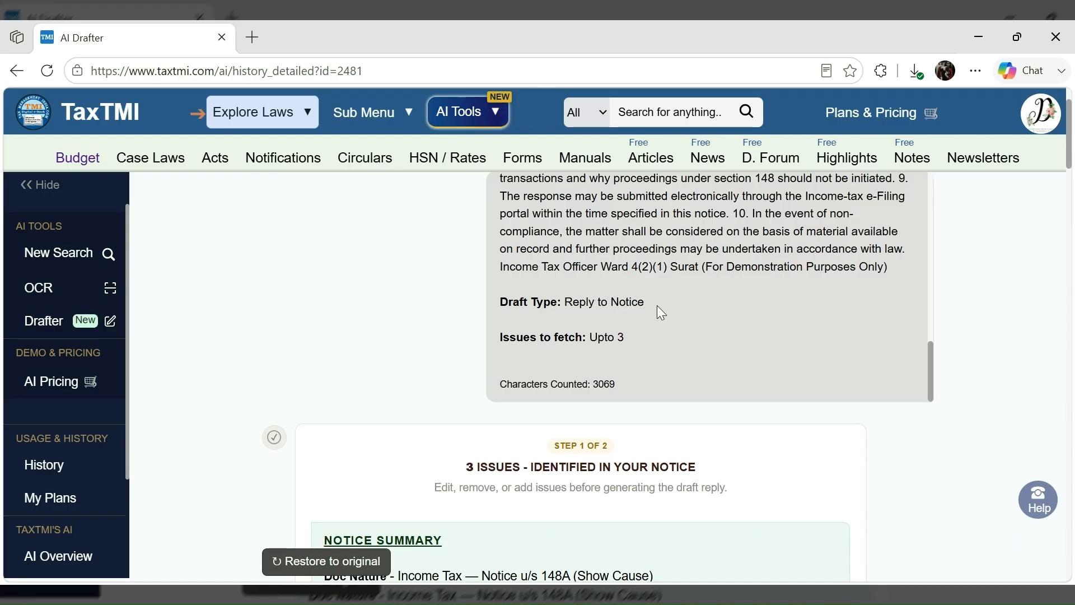
scroll(657, 297, "up", 2)
scroll(655, 276, "down", 1)
scroll(653, 277, "down", 2)
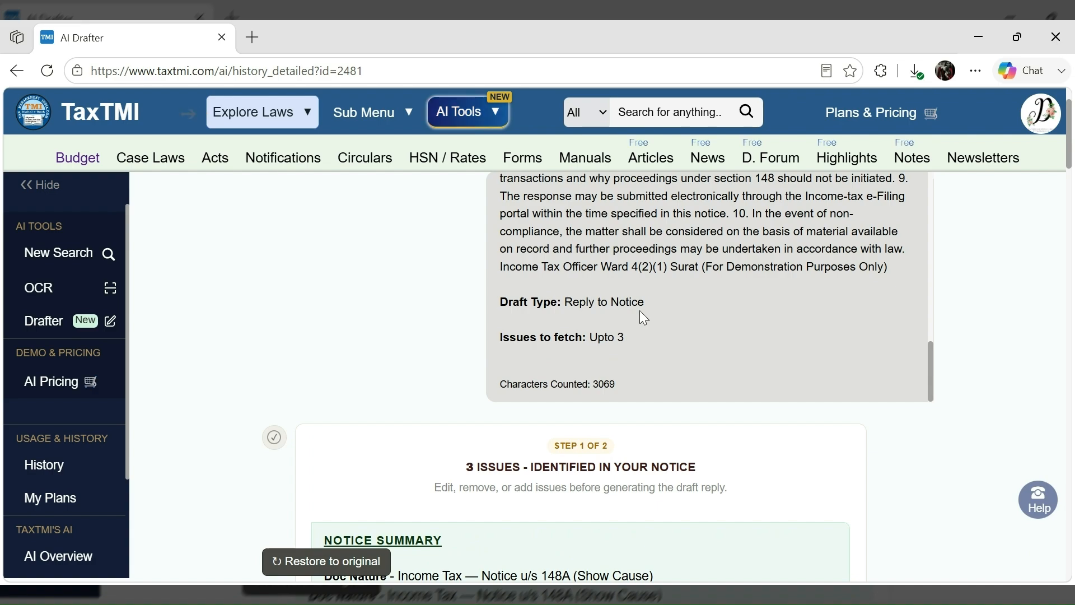
scroll(864, 418, "down", 2)
scroll(762, 444, "down", 2)
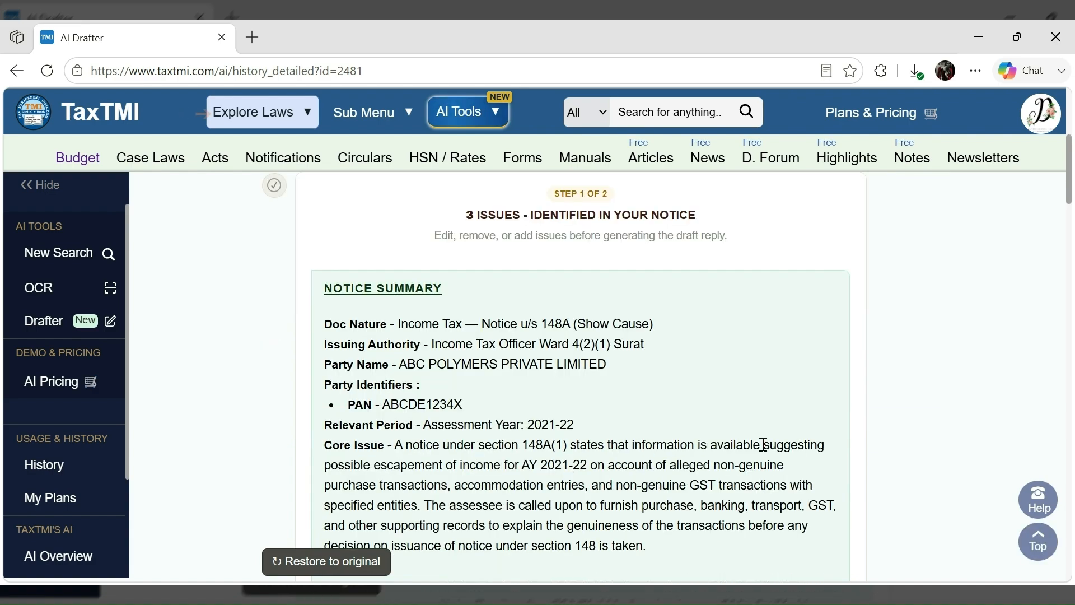
scroll(764, 444, "down", 6)
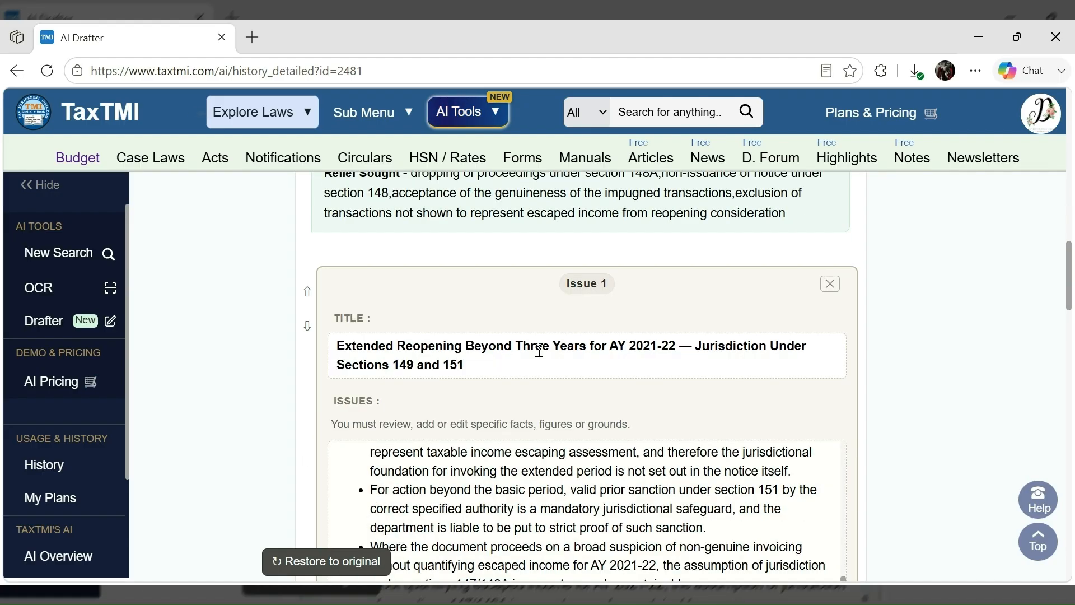
Step: Go over Issue 1 again, from its title and issue details to its possible reply
left_click_drag(343, 347, 508, 373)
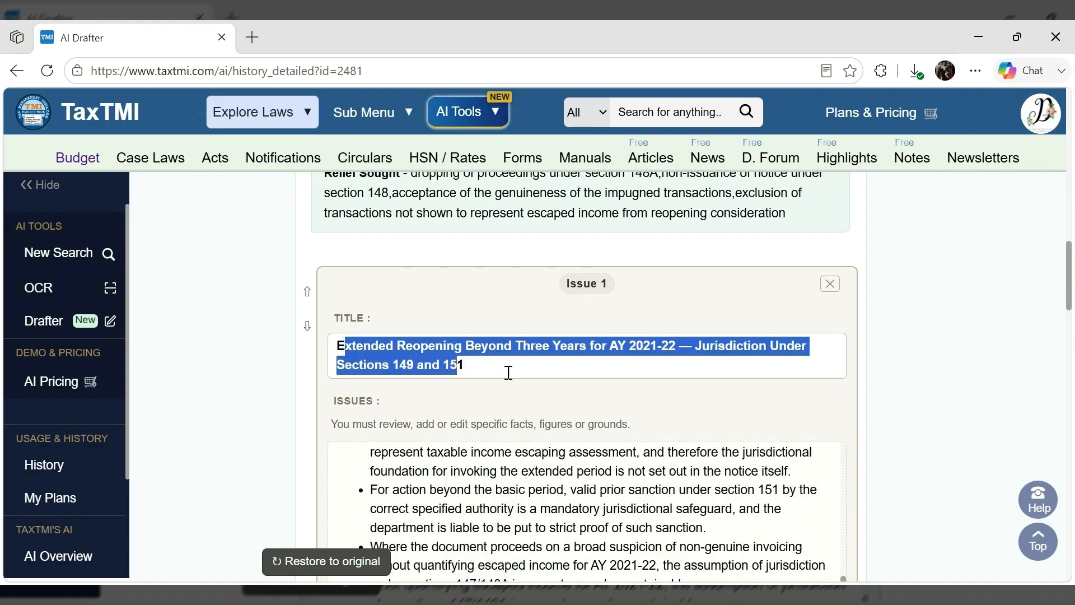
scroll(508, 372, "down", 3)
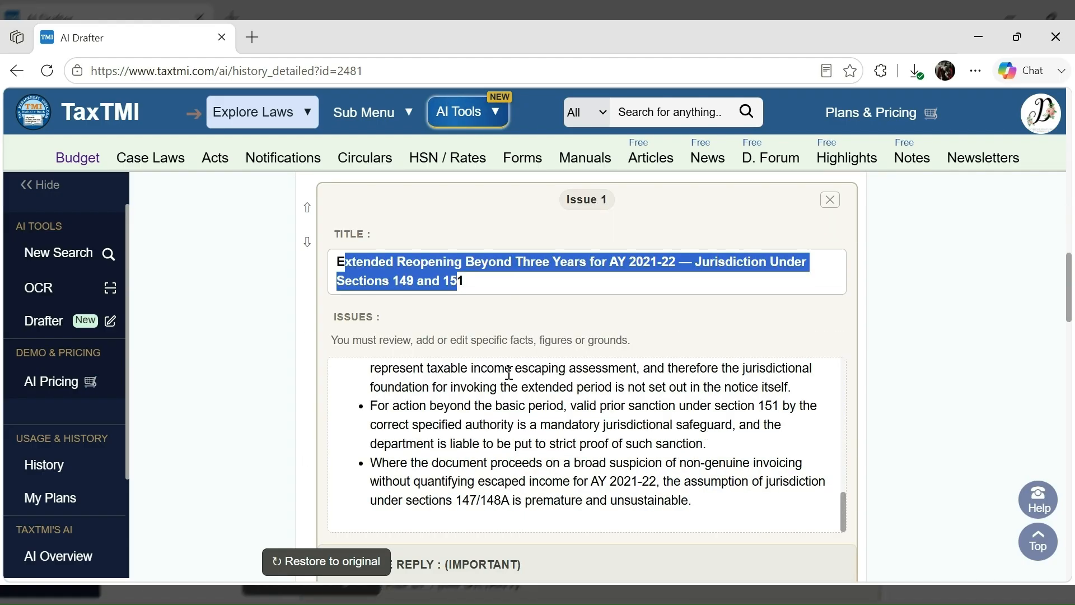
scroll(508, 373, "up", 6)
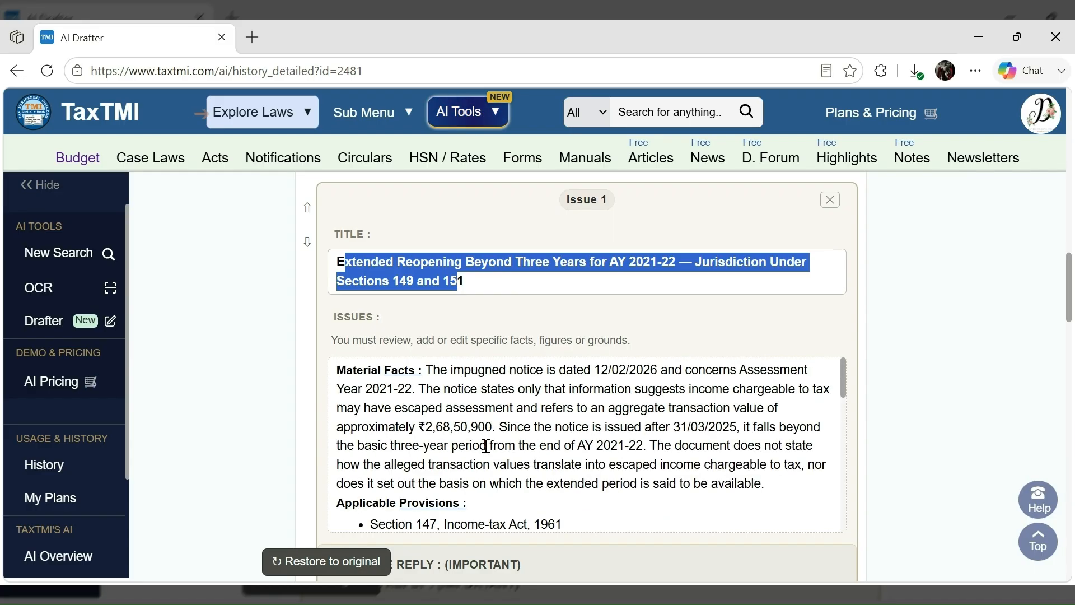
scroll(486, 446, "down", 5)
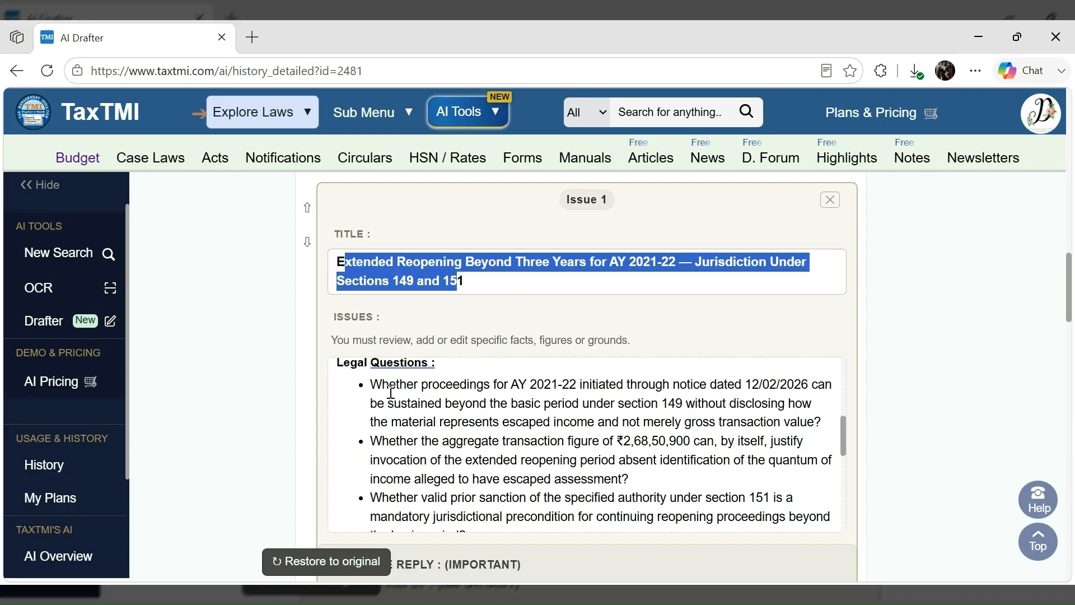
scroll(390, 392, "down", 4)
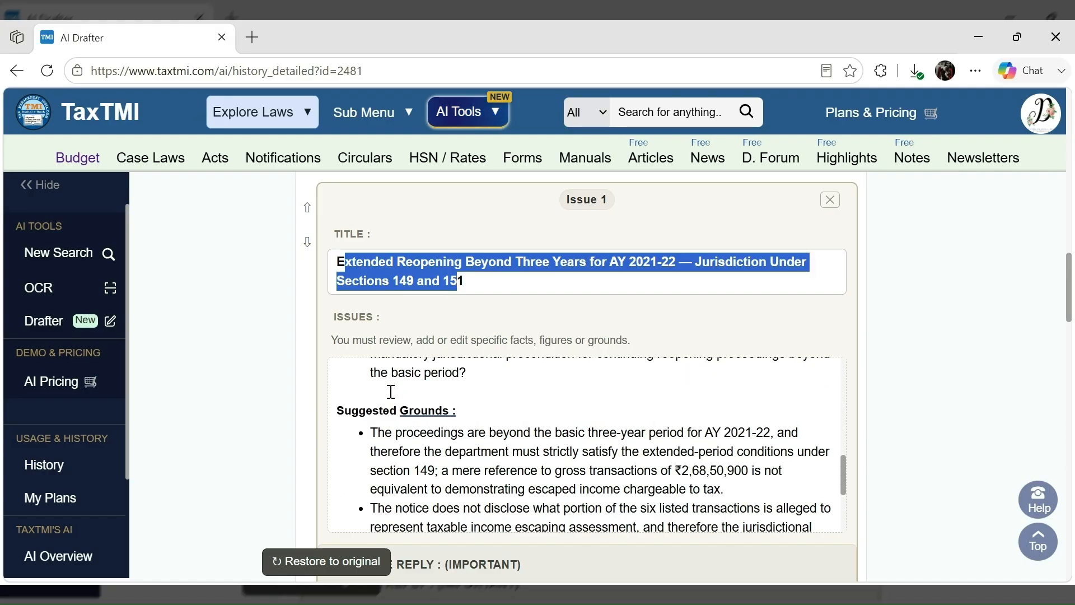
scroll(391, 392, "down", 3)
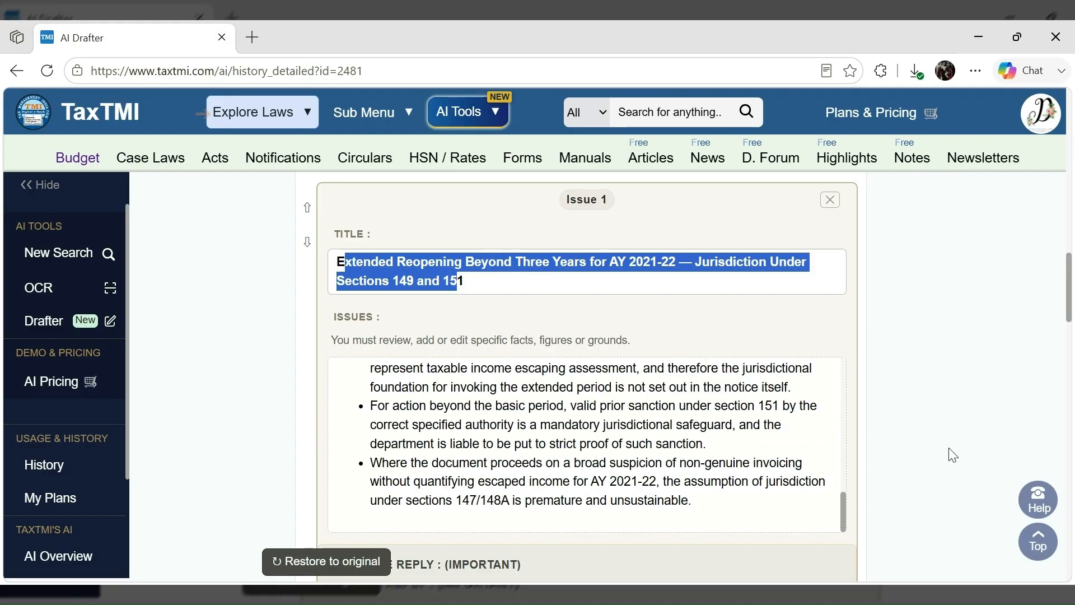
scroll(952, 454, "down", 4)
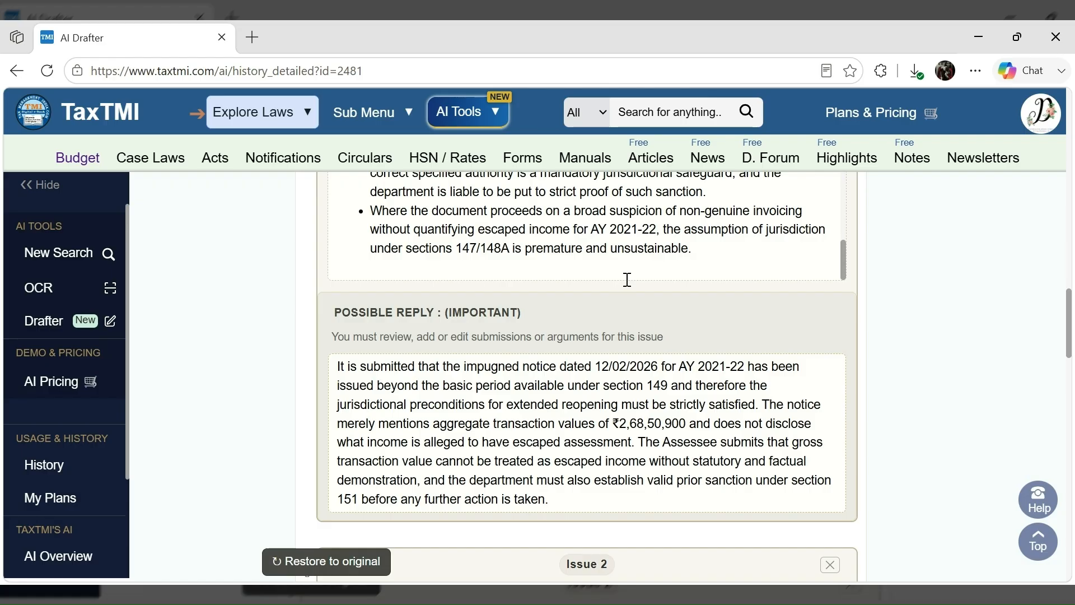
Step: Reorder the issues: move the non-genuine purchases issue to first place and the extended reopening issue to last place
scroll(948, 364, "down", 4)
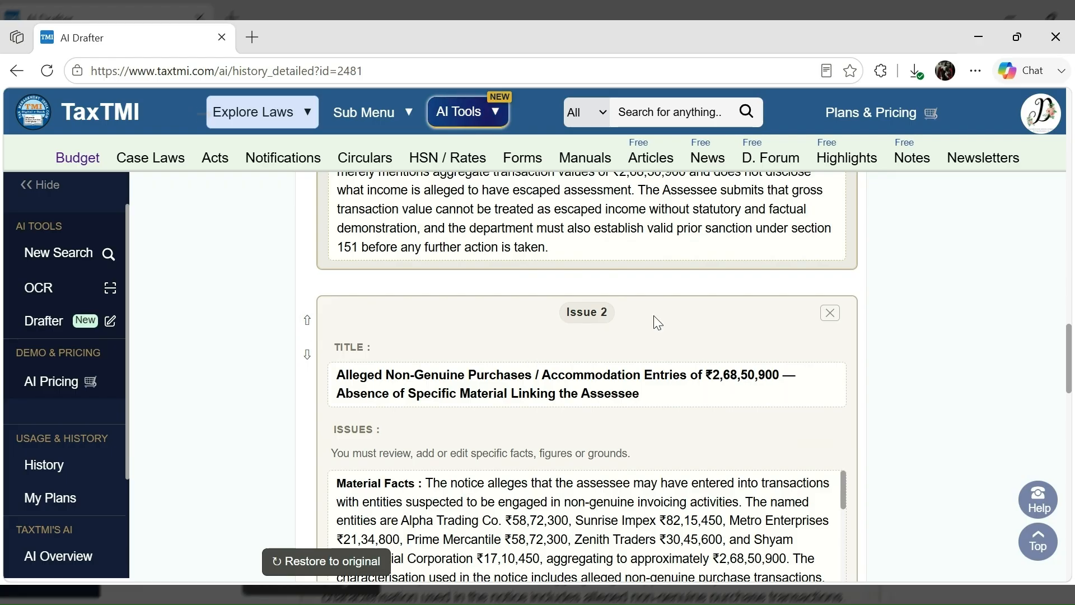
left_click(307, 322)
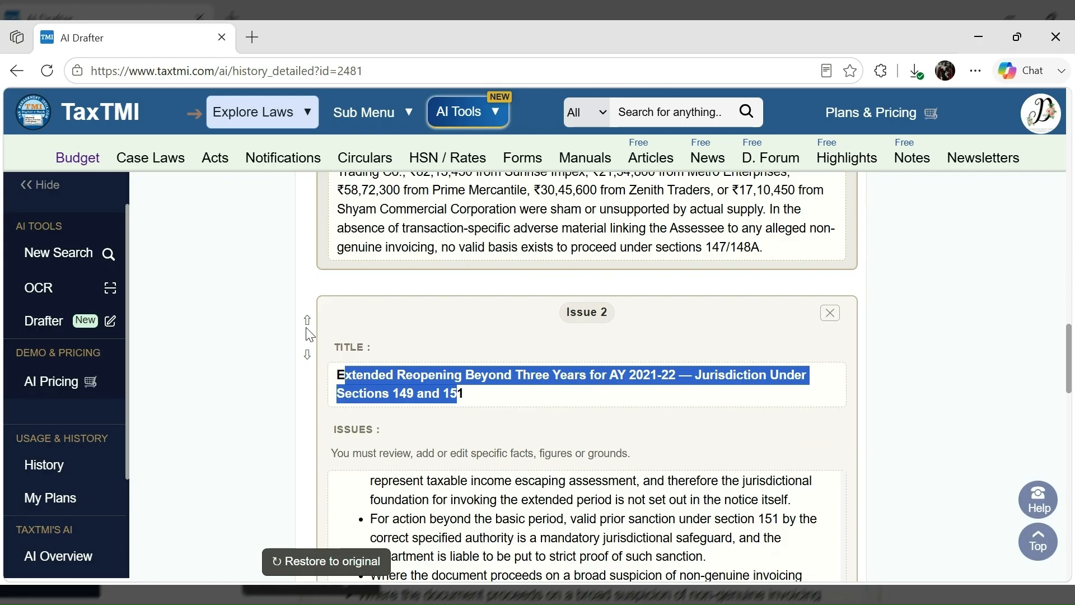
scroll(312, 327, "up", 5)
scroll(312, 327, "up", 4)
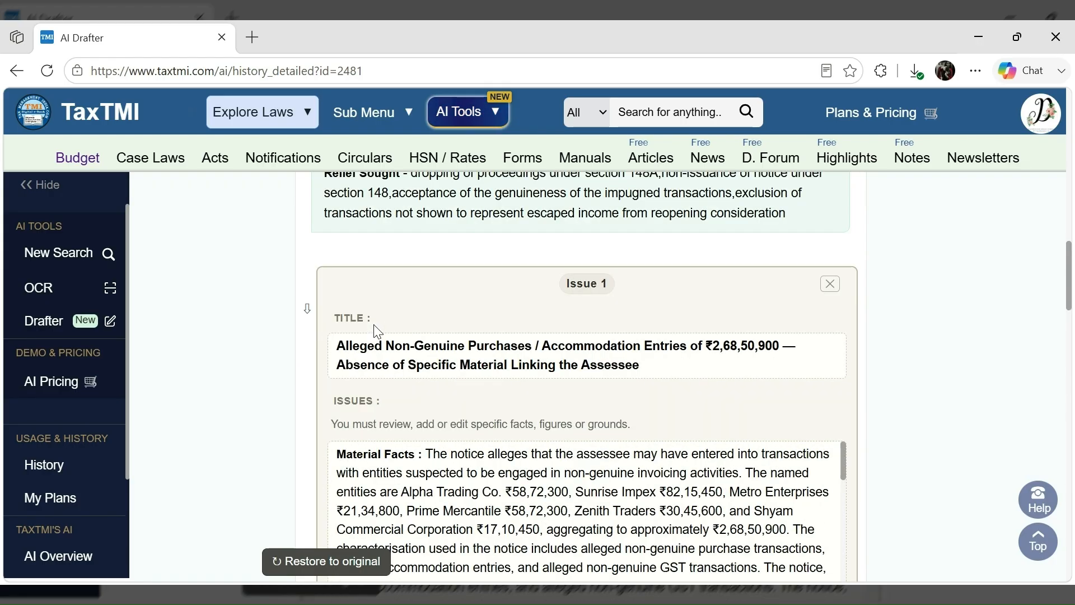
scroll(315, 371, "down", 9)
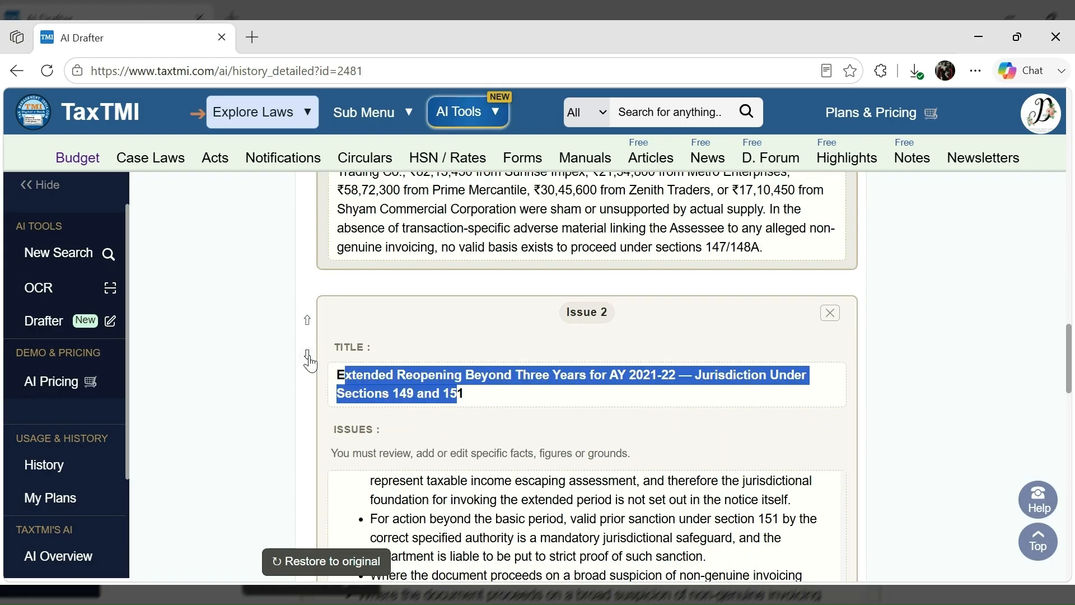
left_click(309, 362)
left_click(309, 356)
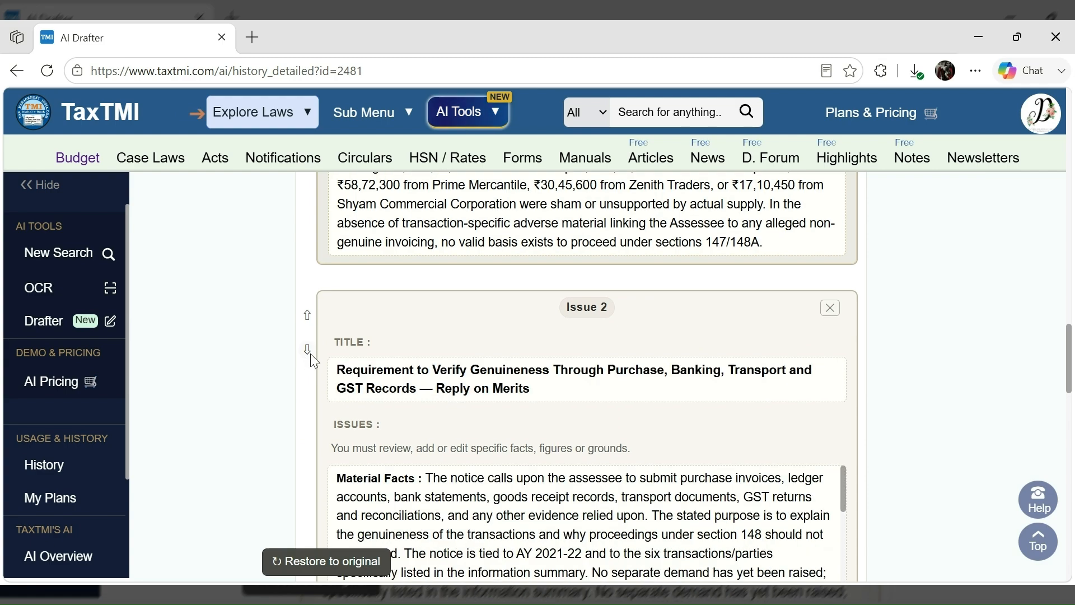
Step: Remove the issue on extended reopening beyond three years for AY 2021-22 from the list
scroll(315, 361, "down", 4)
scroll(314, 361, "down", 6)
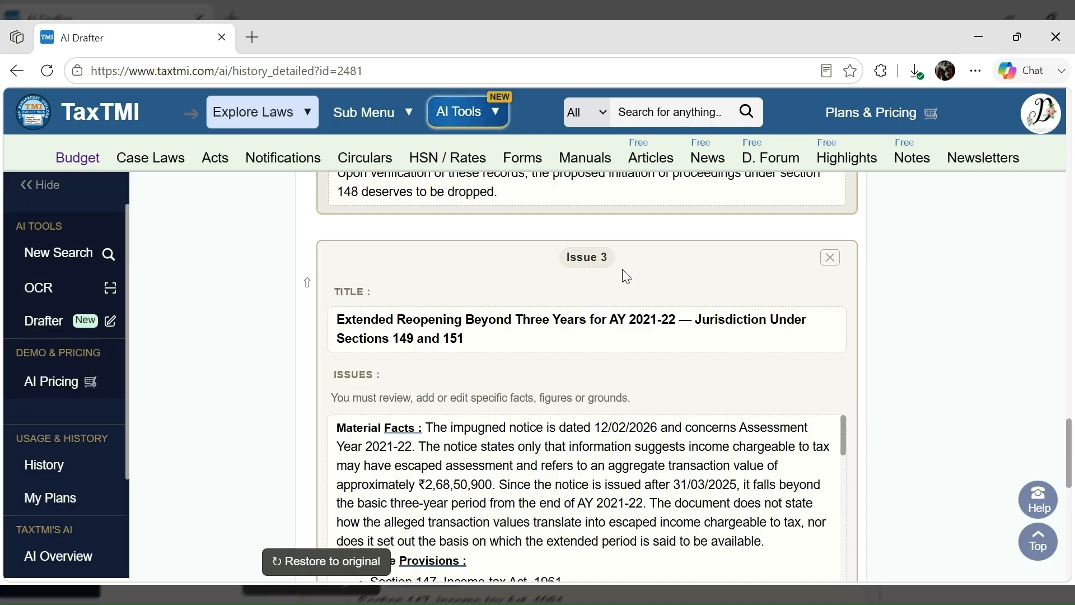
left_click(829, 259)
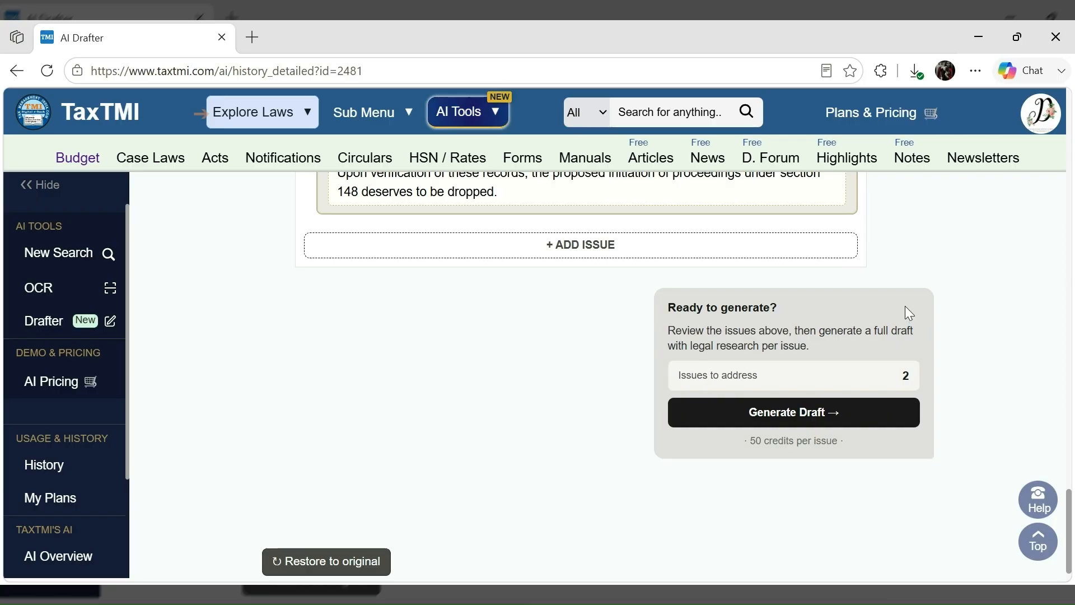
Step: Add a blank third issue, try its description and possible reply fields, and remove it
scroll(624, 344, "up", 2)
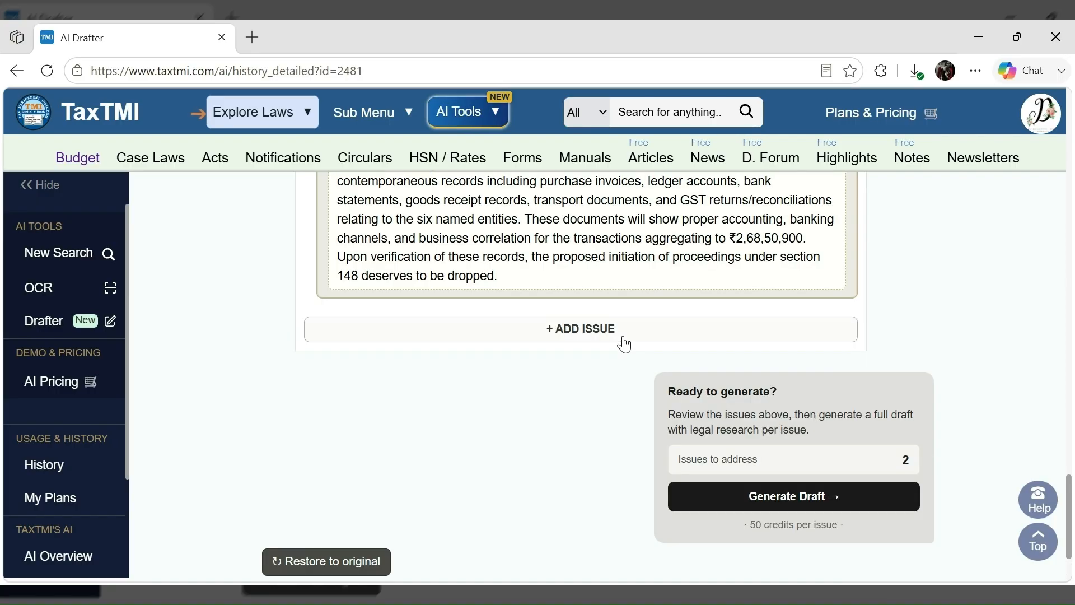
left_click(620, 342)
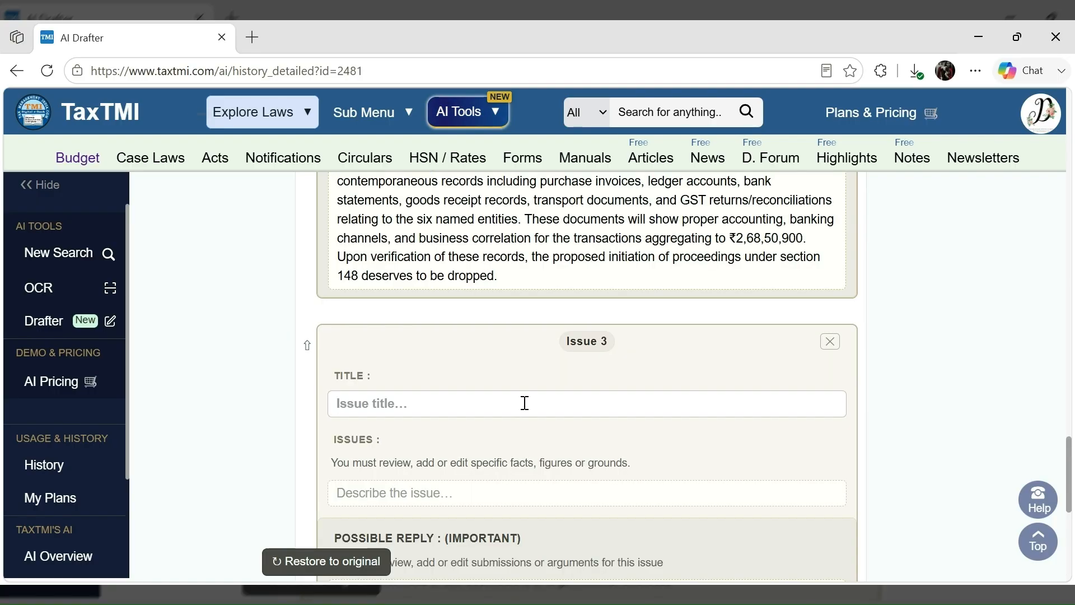
scroll(477, 420, "down", 2)
left_click(477, 419)
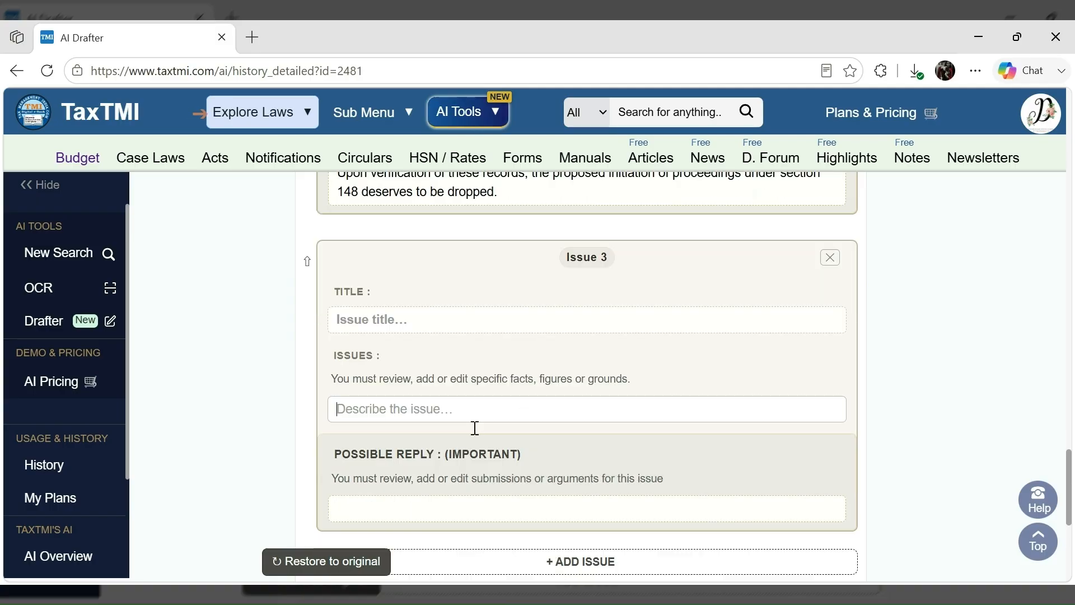
left_click(463, 509)
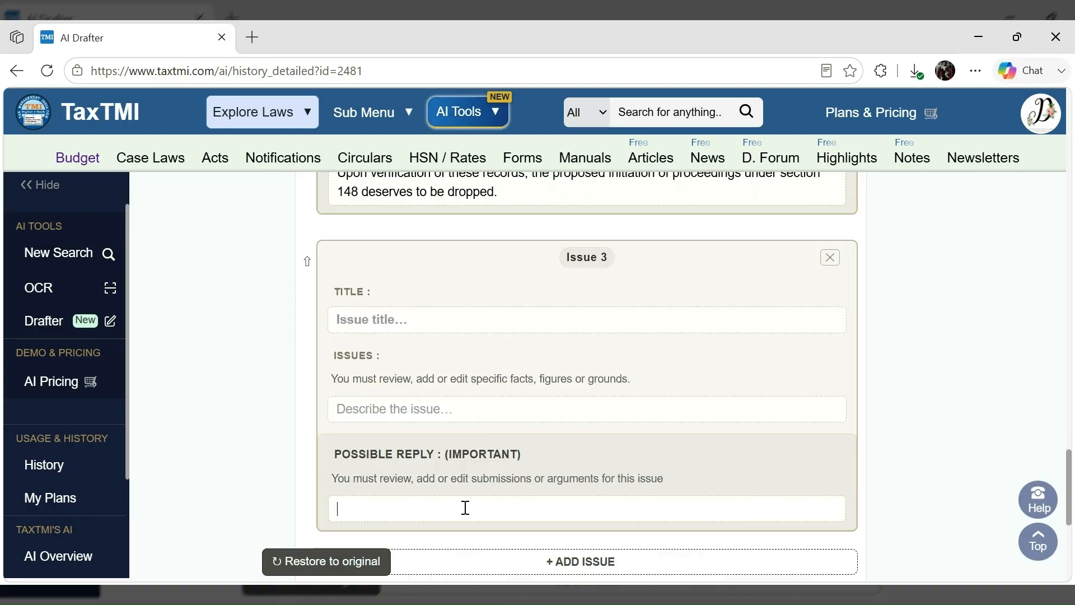
left_click(834, 263)
Step: Append 12 to the end of the second issue's possible reply and look over the texts of both remaining issues
scroll(484, 476, "up", 3)
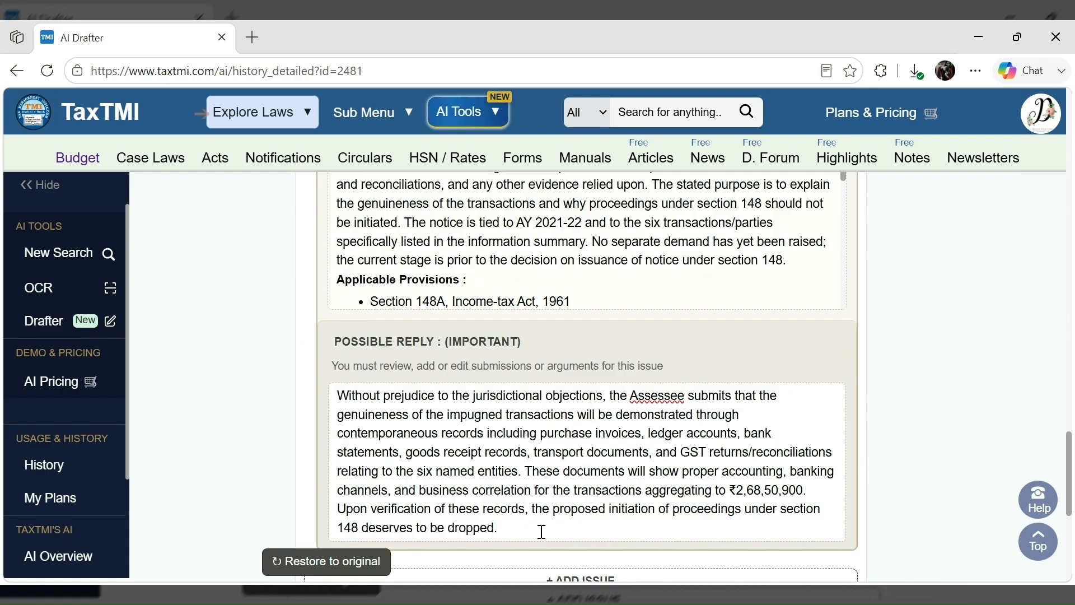
type("12")
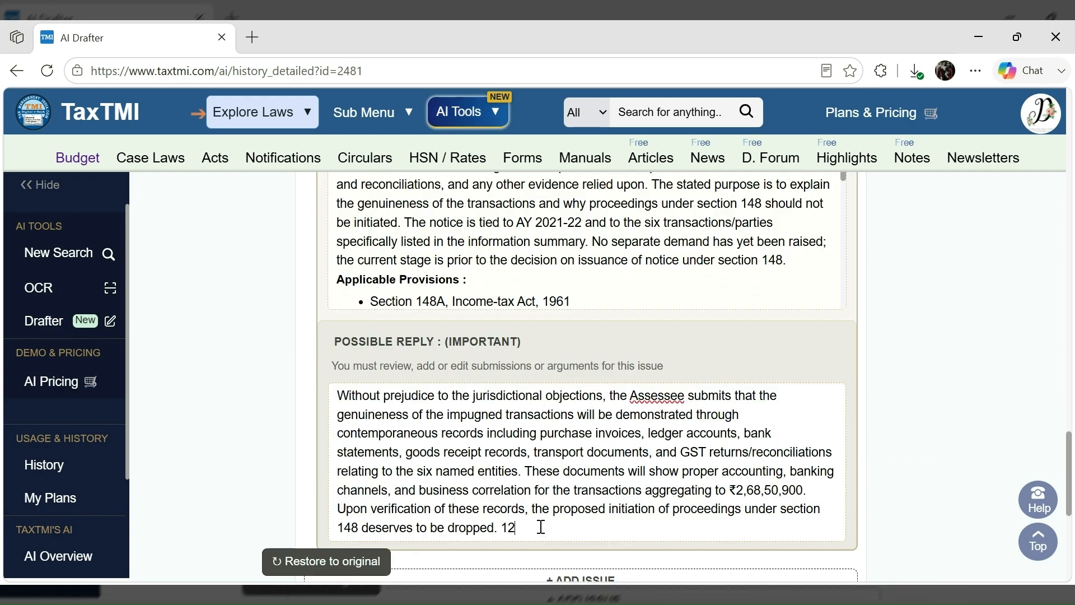
scroll(587, 367, "up", 3)
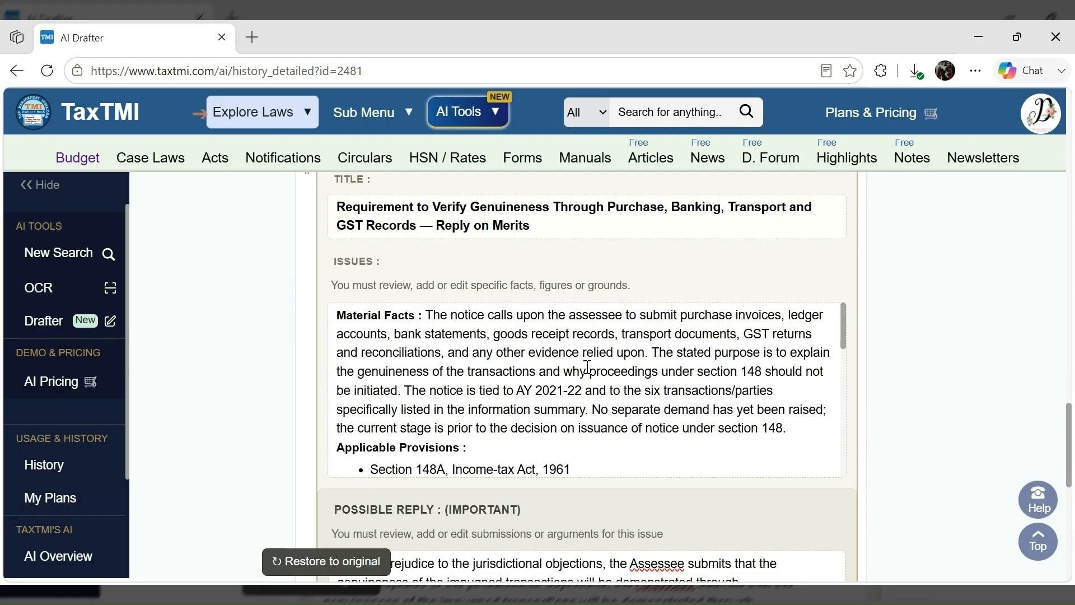
scroll(572, 403, "down", 2)
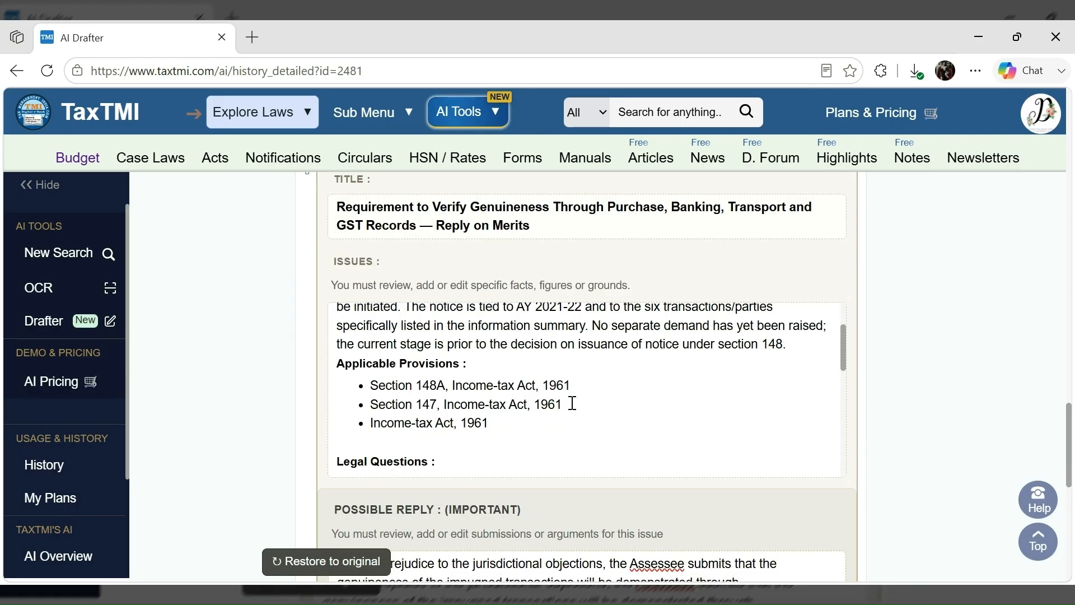
scroll(572, 403, "up", 12)
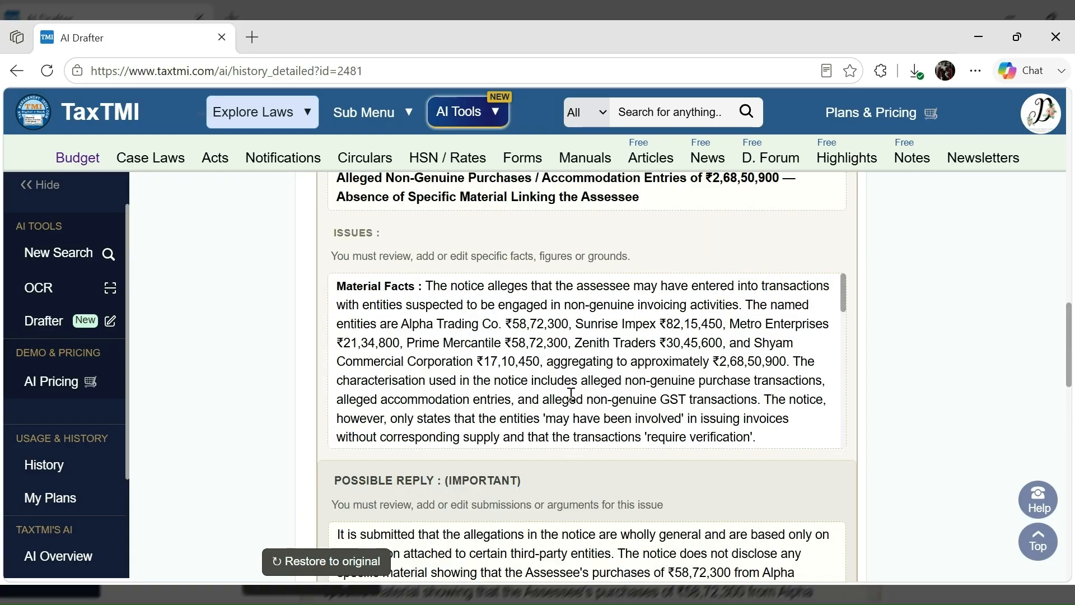
Step: Delete the rest of the first issue's Material Facts paragraph, starting from "aggregating to approximately"
left_click_drag(547, 361, 766, 356)
key("BackSpace")
scroll(780, 379, "up", 3)
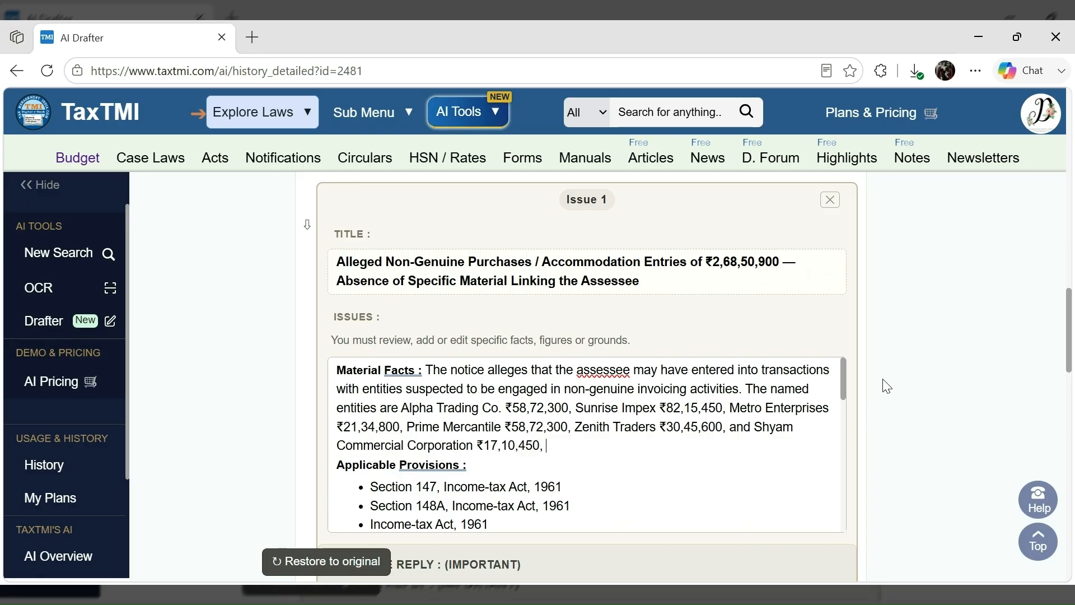
scroll(886, 386, "up", 2)
scroll(887, 386, "down", 3)
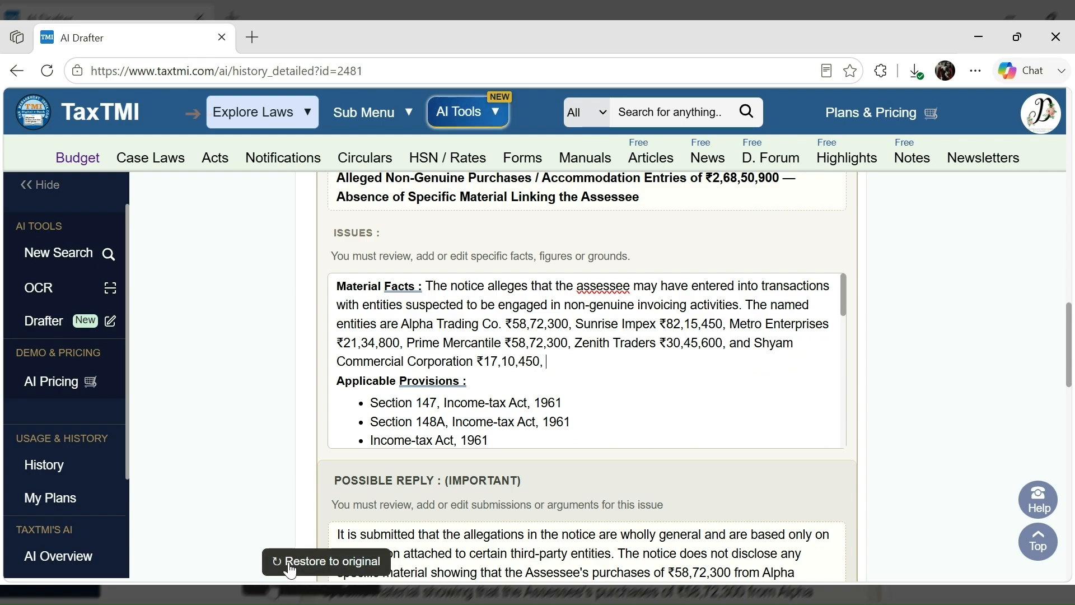
Step: Restore the issues to their original version and check the restored issue list
scroll(874, 459, "up", 10)
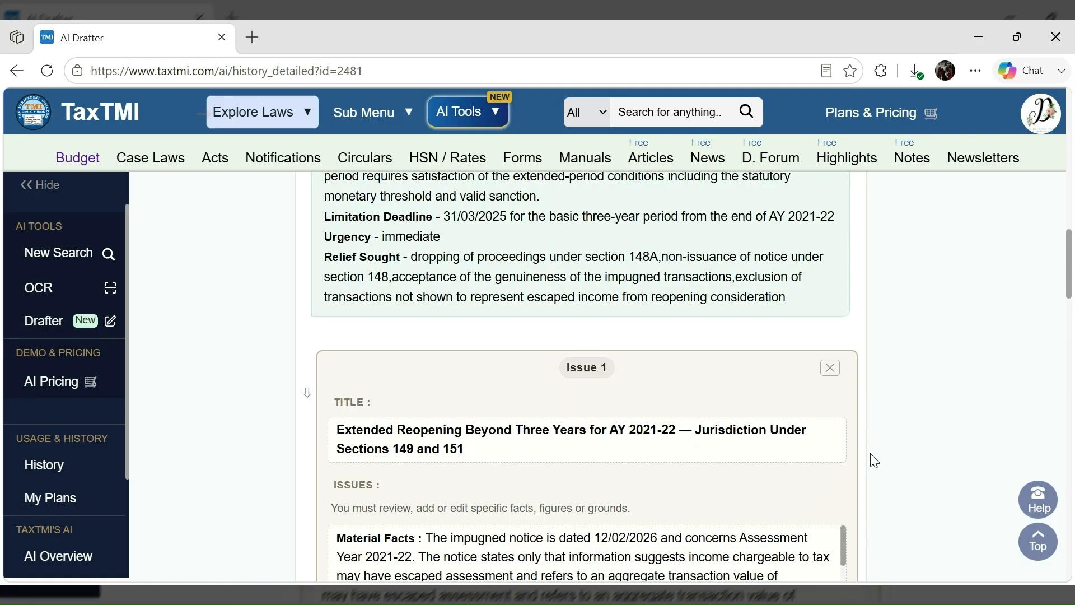
scroll(874, 460, "down", 5)
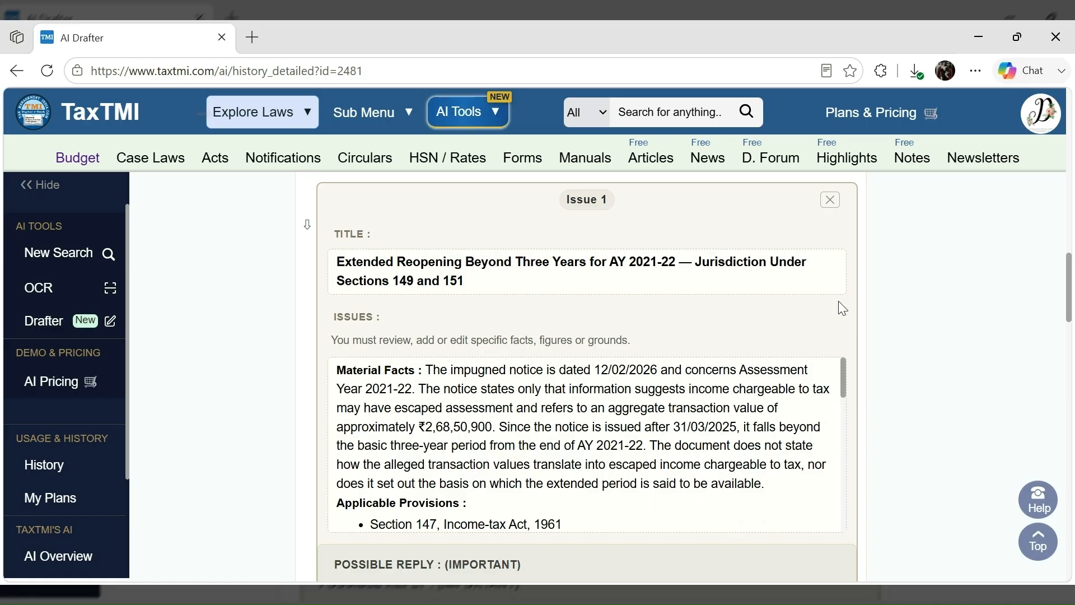
scroll(849, 330, "down", 1)
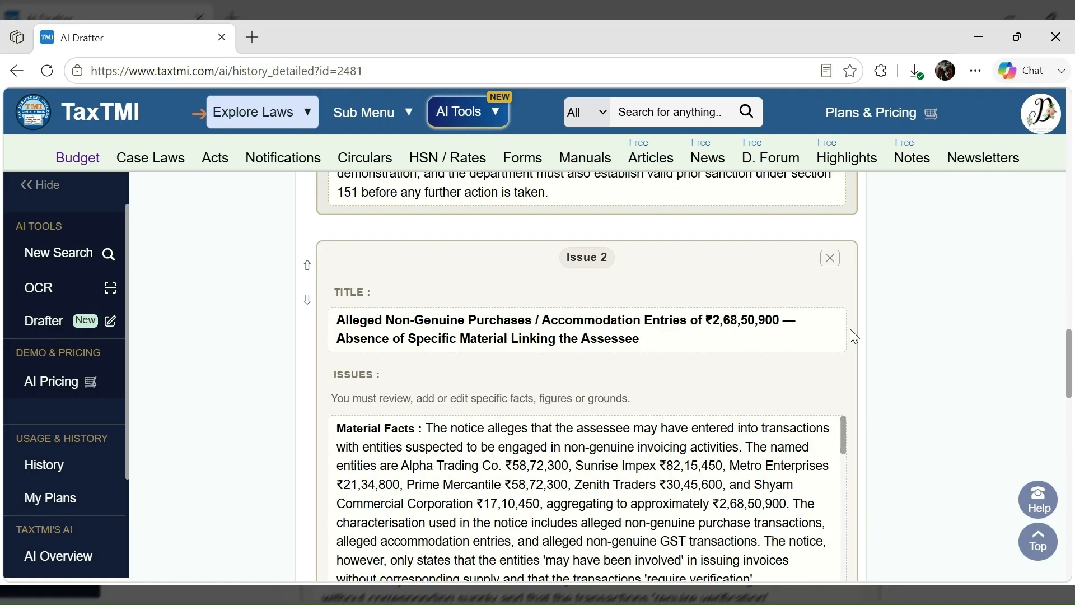
scroll(850, 328, "down", 20)
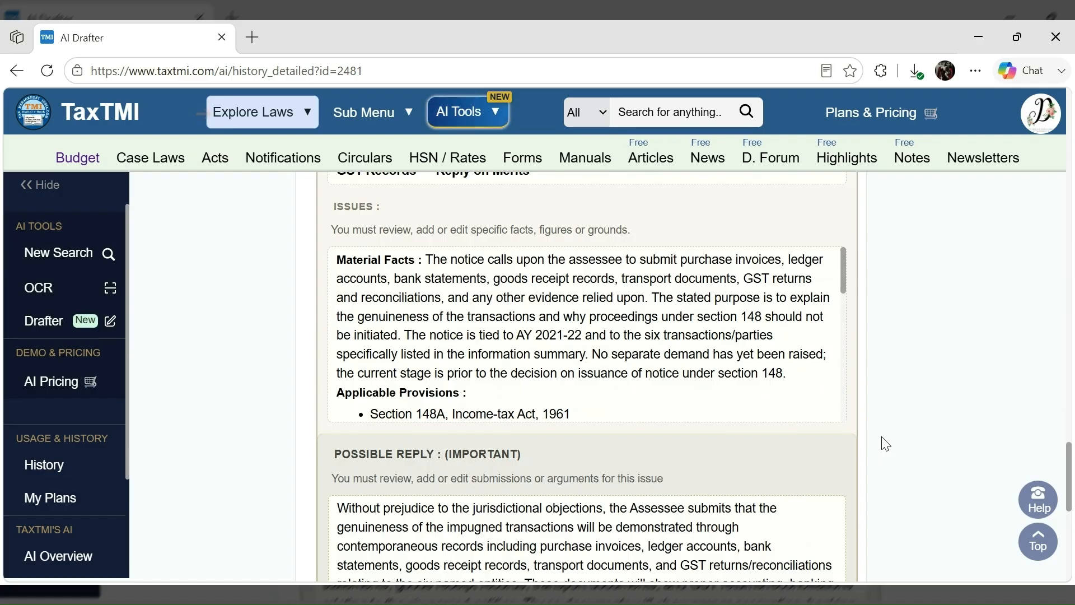
Step: Generate the full draft reply with legal research for all three issues
scroll(885, 444, "down", 5)
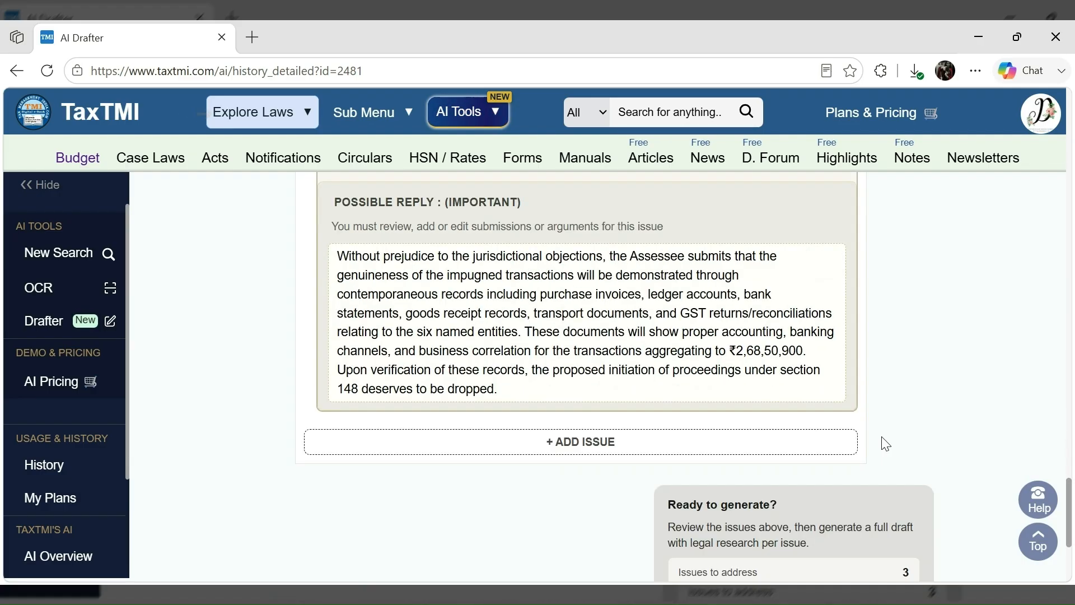
scroll(885, 443, "down", 2)
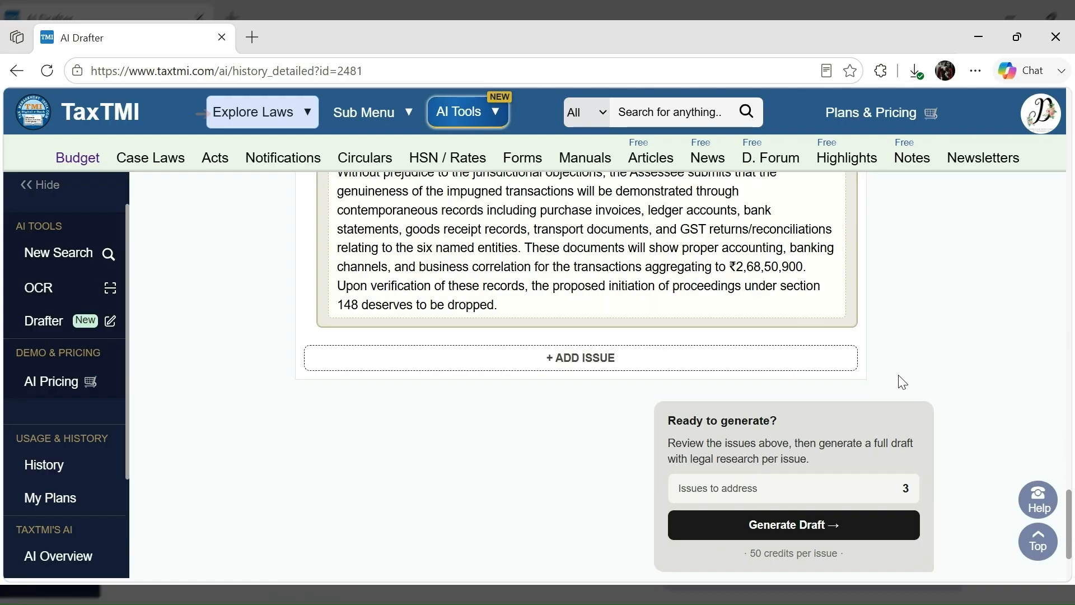
scroll(902, 382, "down", 2)
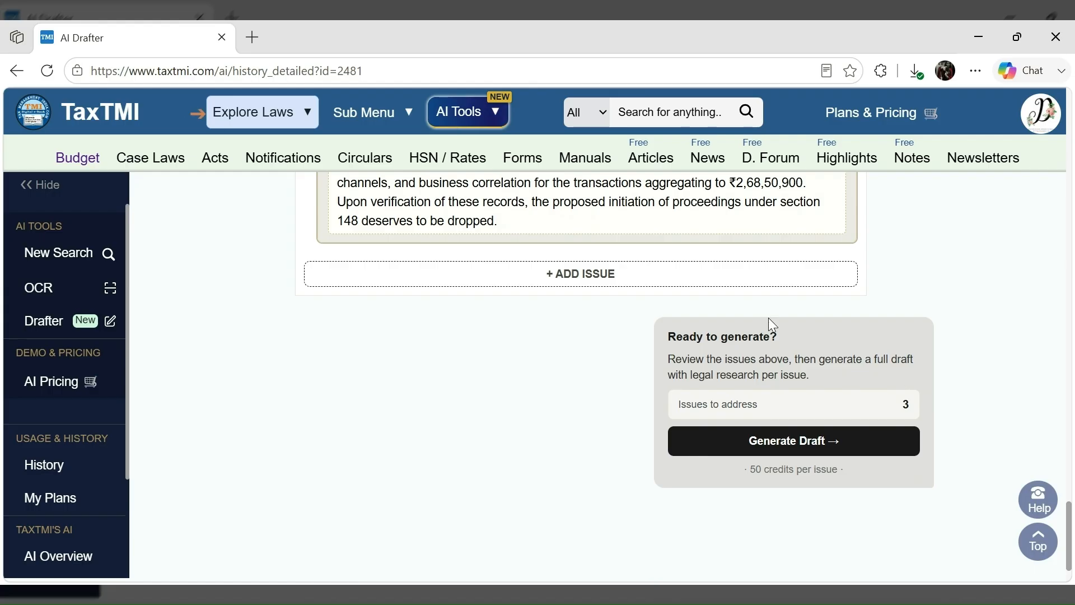
left_click(761, 443)
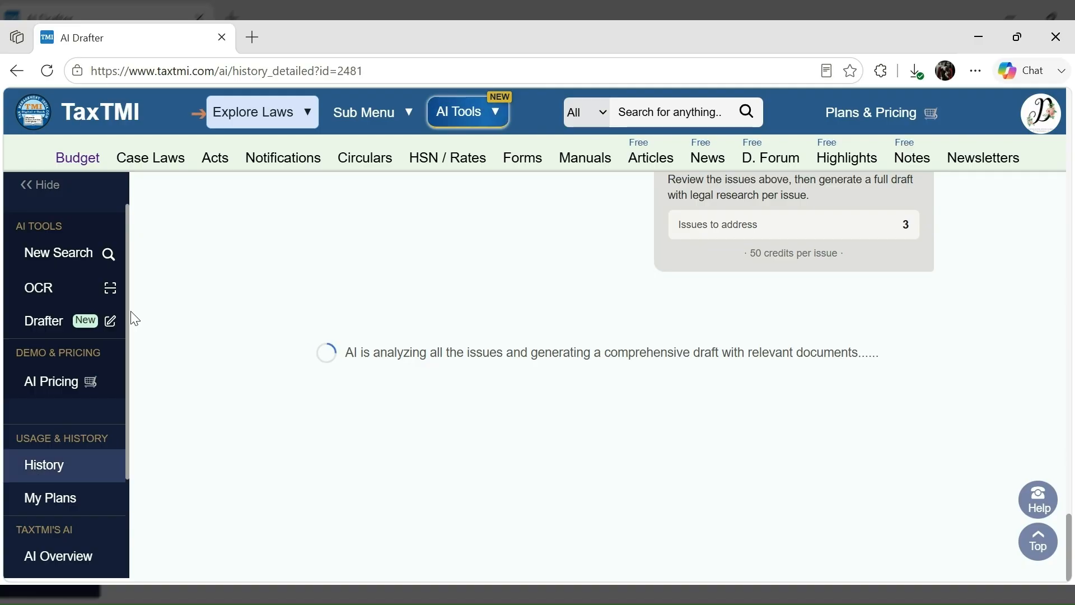
Step: Look over the latest saved draft in the AI History down to its draft generation section, and close that browser tab
left_click(306, 40)
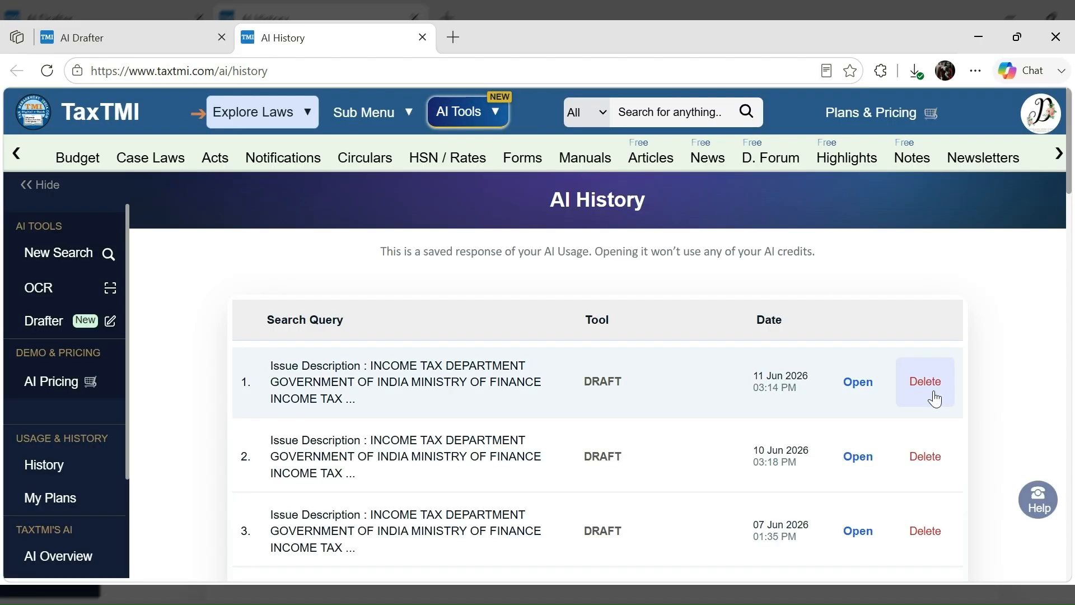
left_click(857, 401)
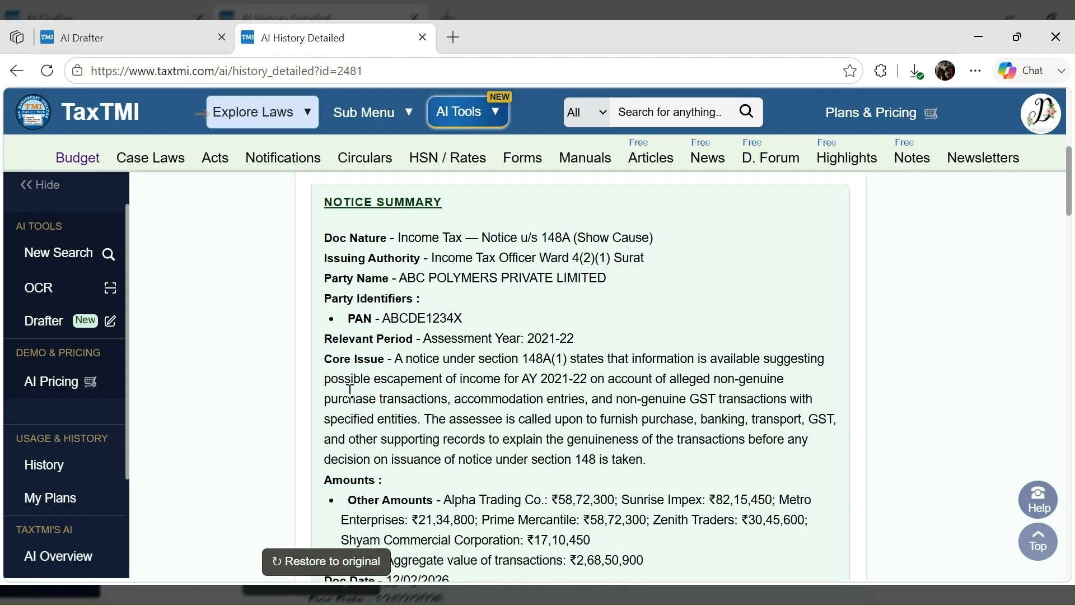
scroll(349, 390, "down", 10)
scroll(351, 394, "down", 10)
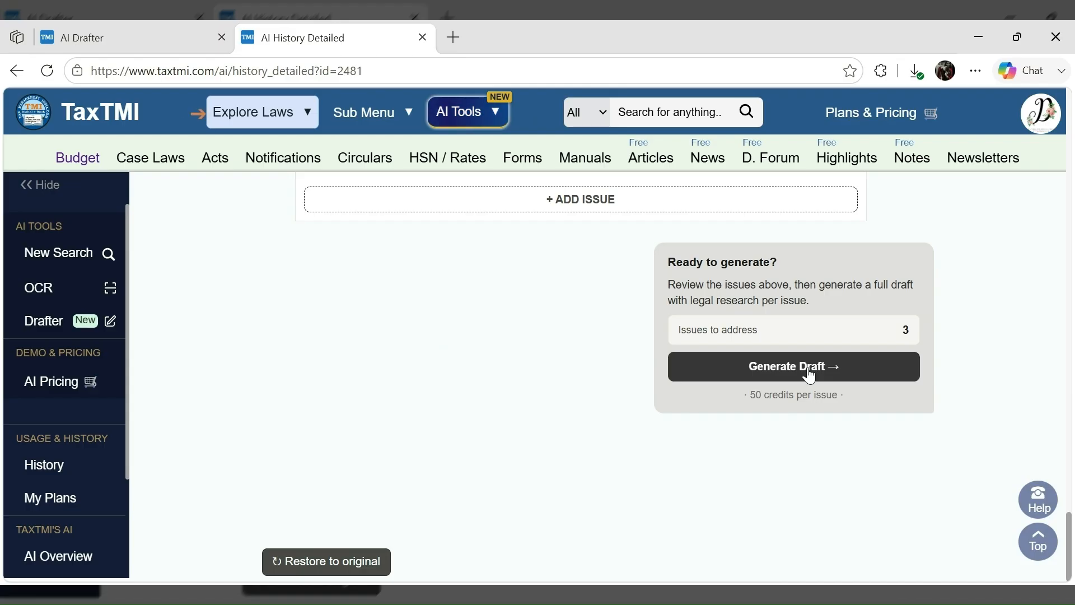
left_click(808, 373)
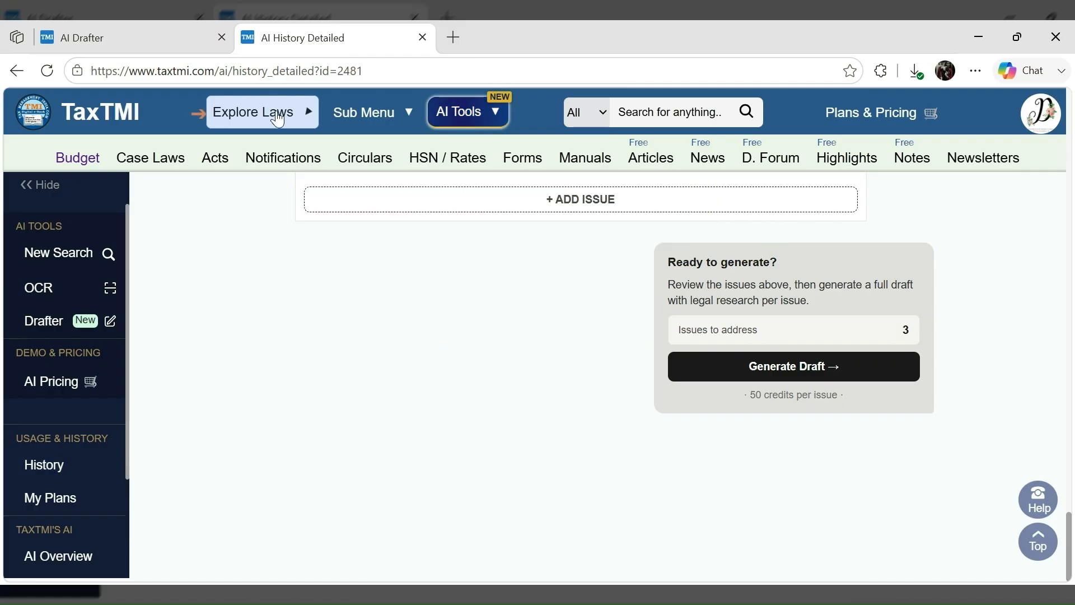
left_click(422, 38)
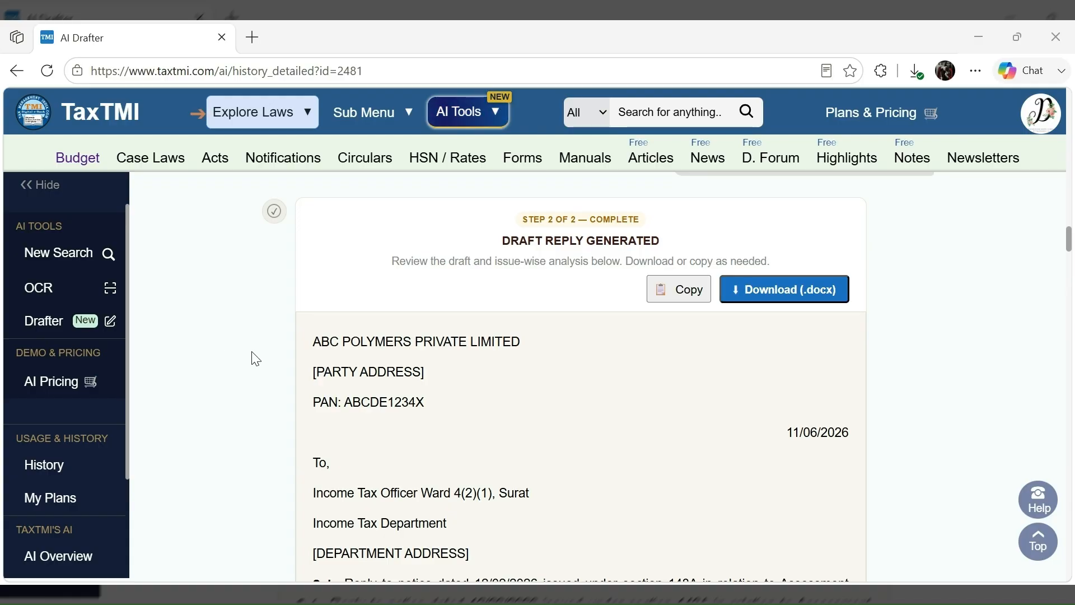
Step: Review the generated reply's header, subject, opening paragraphs and Gist of Issues
scroll(255, 358, "up", 1)
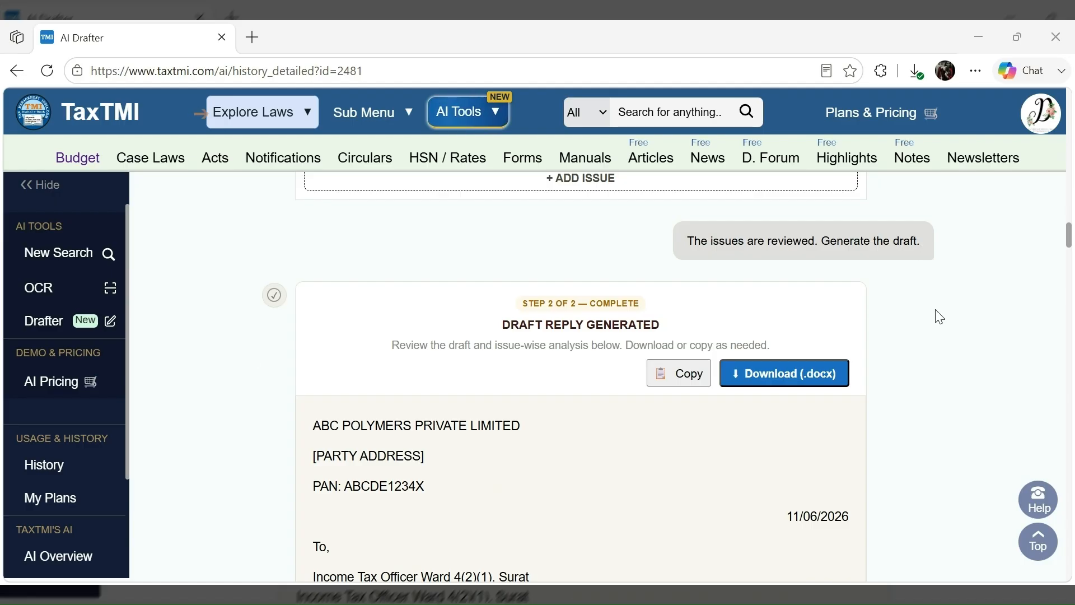
scroll(929, 313, "down", 1)
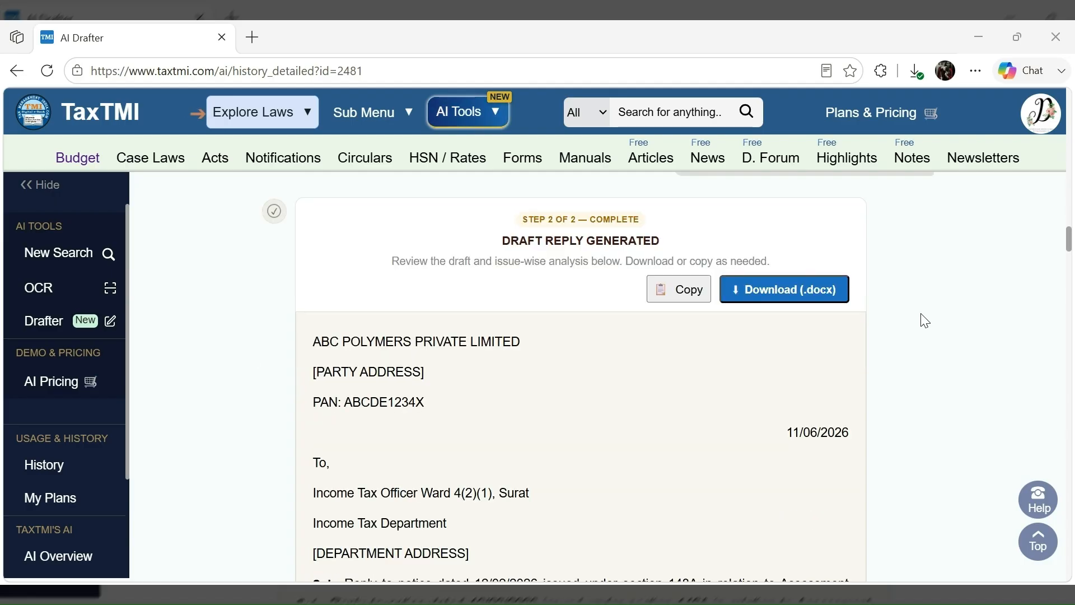
scroll(925, 321, "down", 1)
scroll(925, 320, "down", 3)
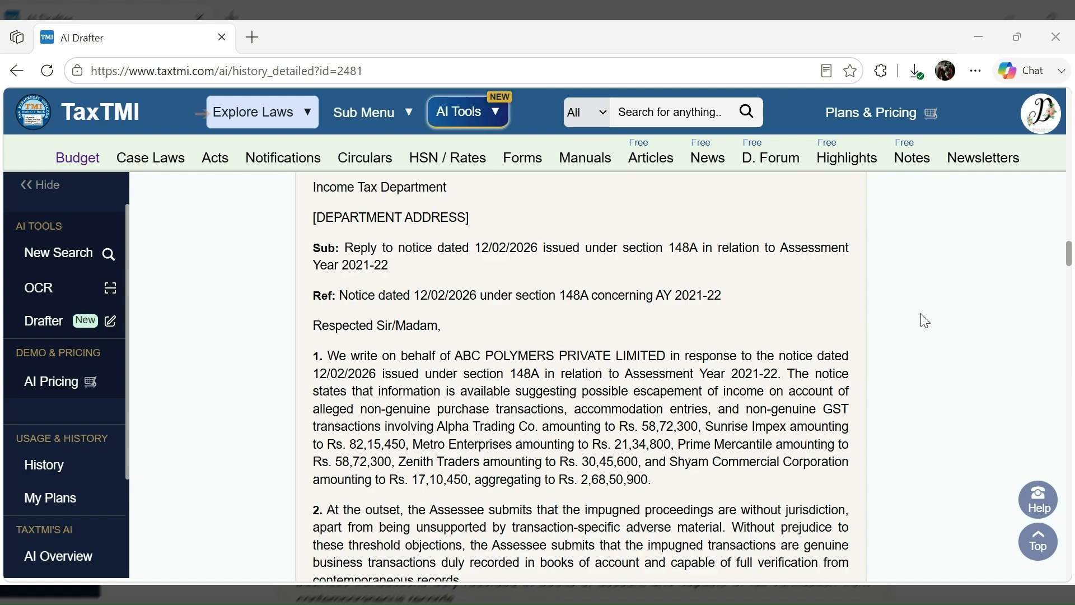
scroll(925, 320, "down", 4)
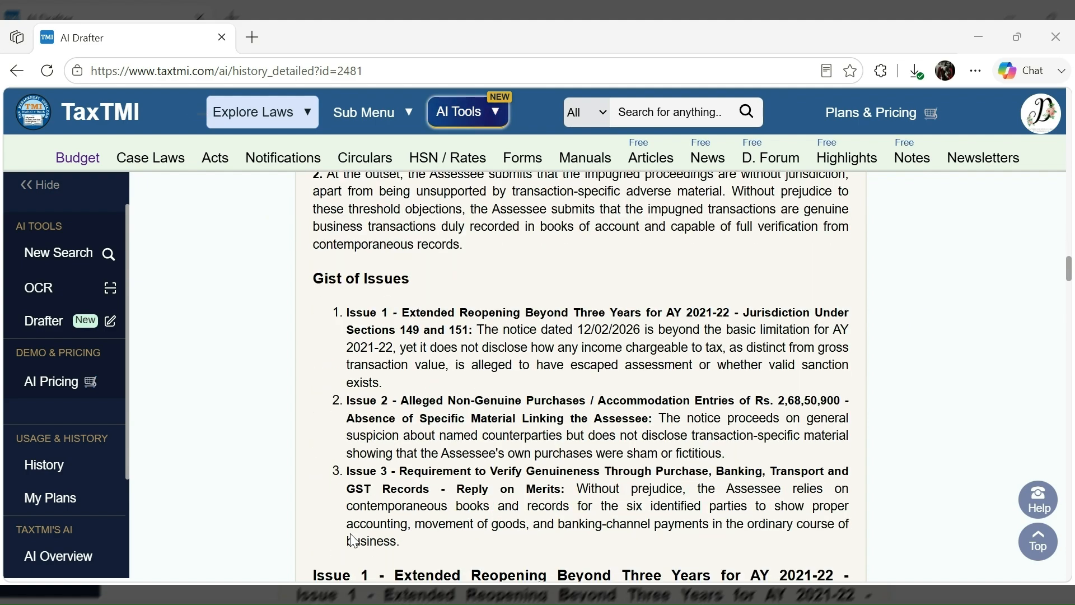
scroll(352, 541, "down", 4)
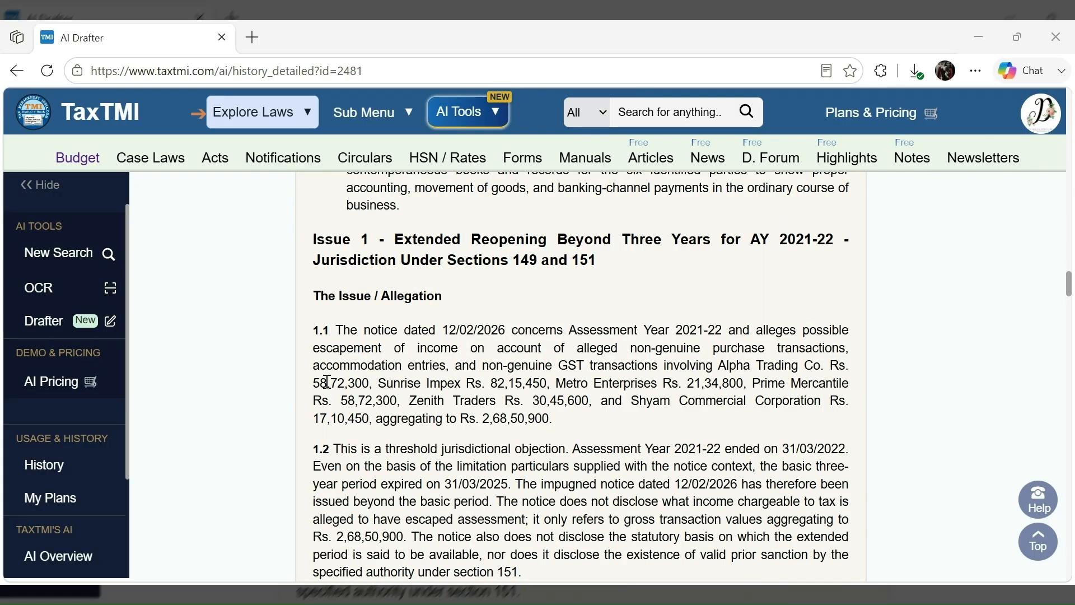
Step: Read through Issue 1 of the draft reply, covering the allegation, applicable legal provisions and submissions with the cited case laws
scroll(288, 473, "down", 2)
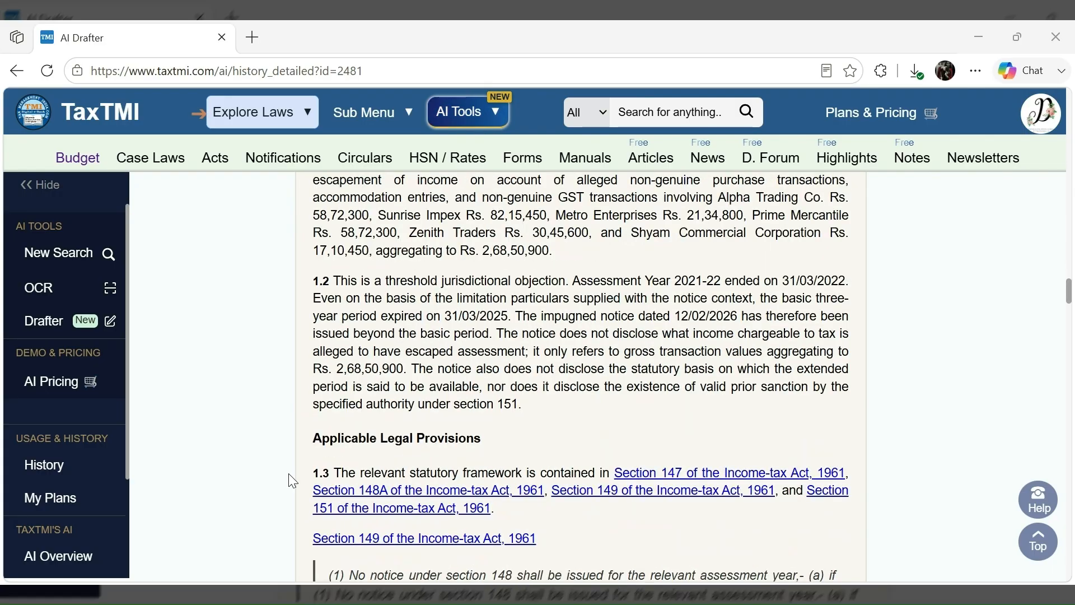
scroll(286, 470, "down", 1)
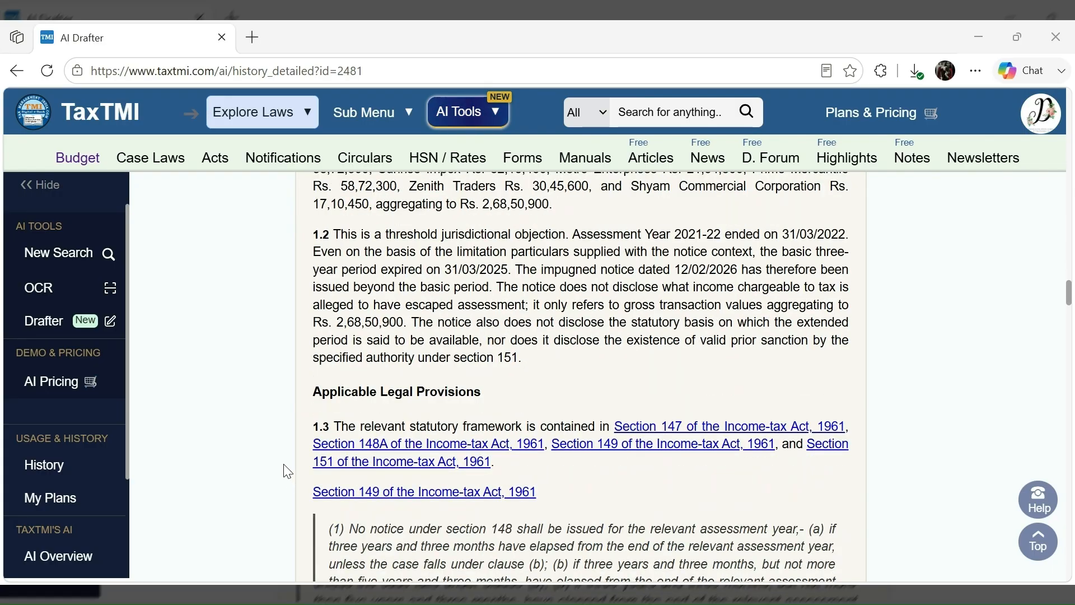
scroll(287, 470, "down", 1)
scroll(495, 365, "down", 6)
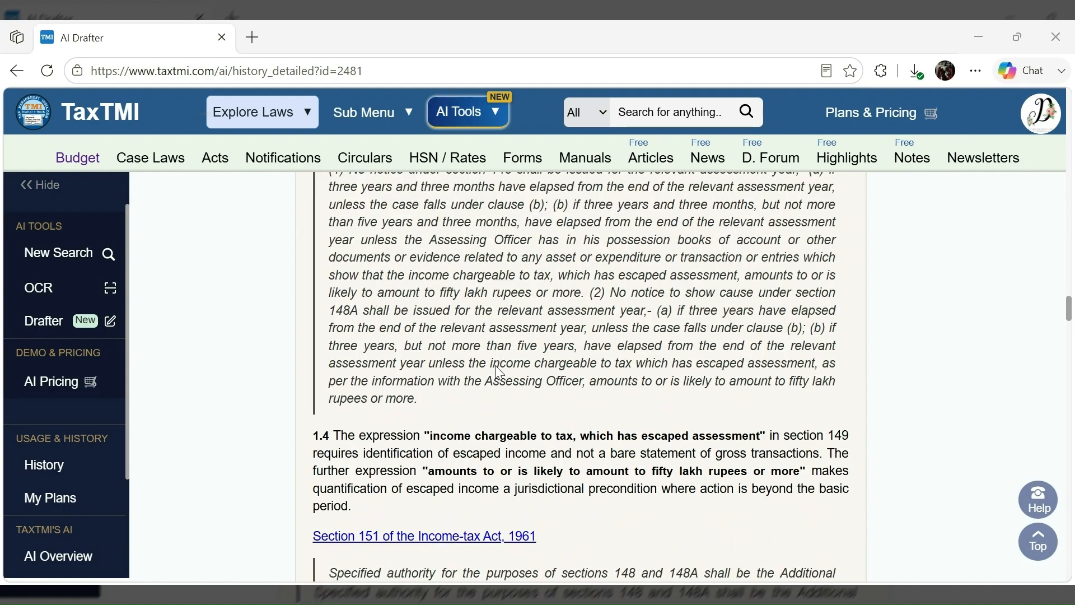
scroll(495, 369, "down", 15)
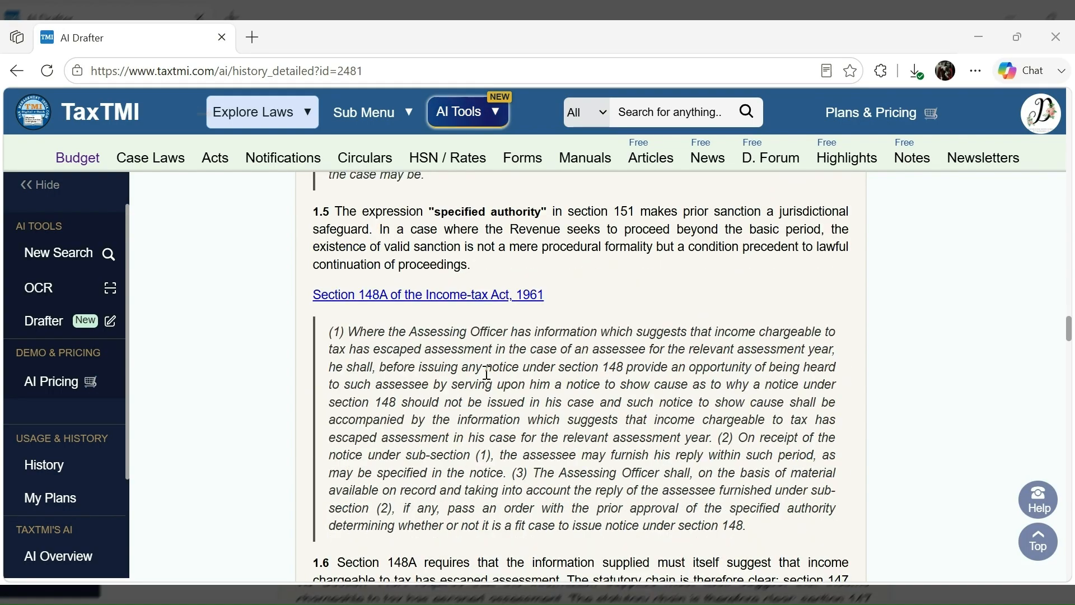
scroll(487, 372, "down", 2)
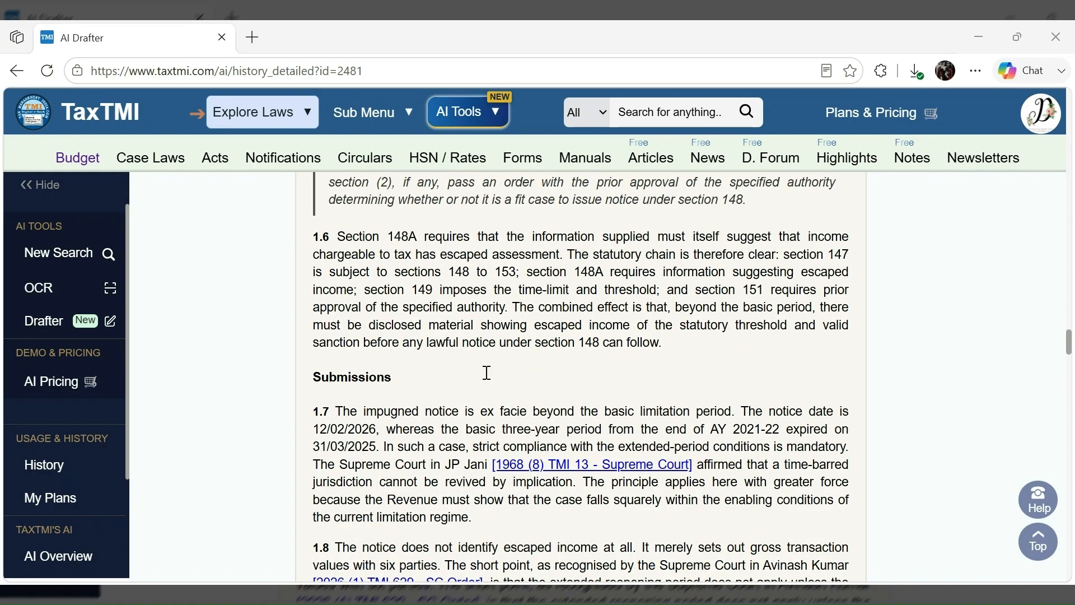
scroll(559, 504, "down", 3)
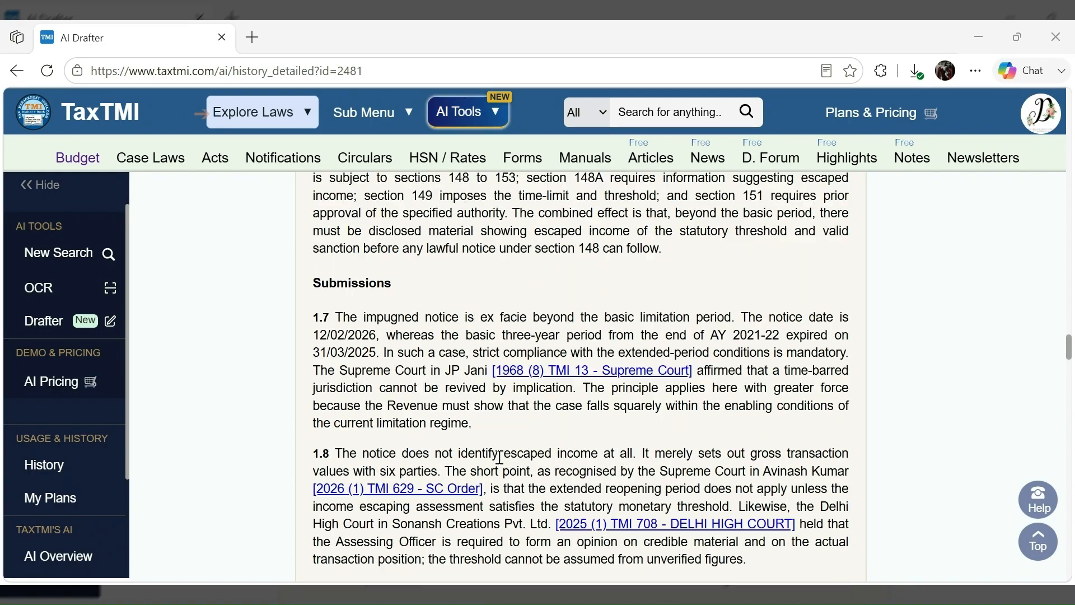
scroll(571, 532, "down", 4)
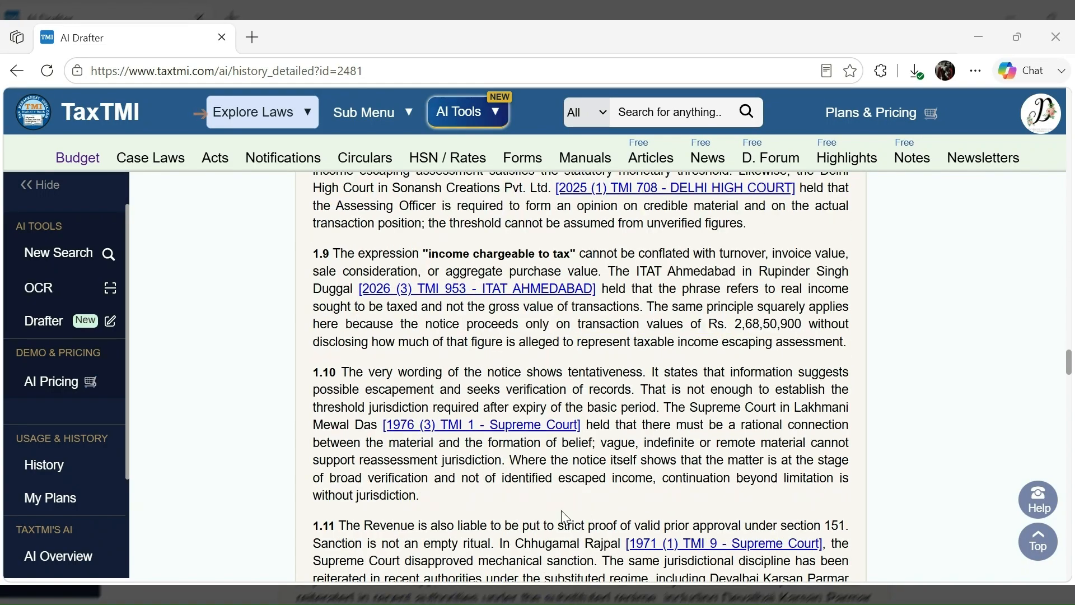
scroll(561, 509, "down", 6)
scroll(563, 511, "down", 3)
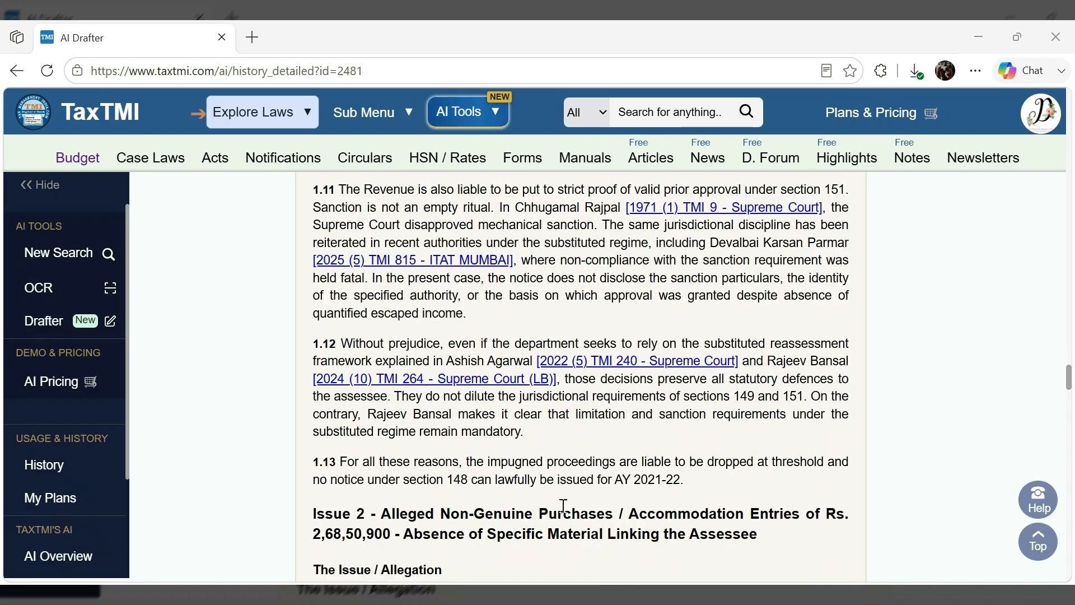
Step: Examine the draft's Issue 2 submissions and cited rulings, along with the beginning of Issue 3
scroll(352, 503, "down", 20)
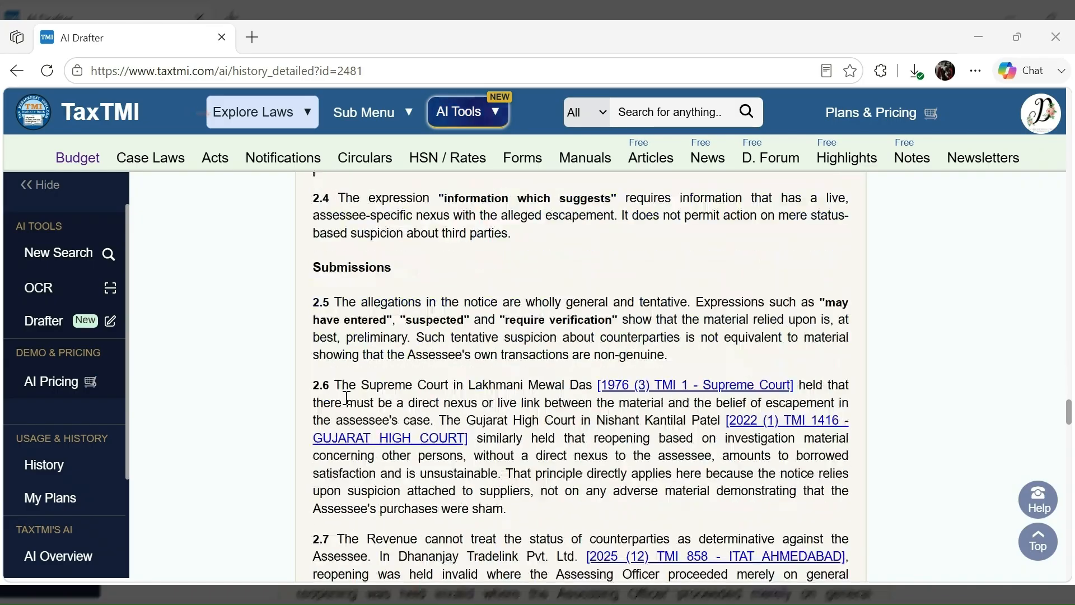
scroll(347, 397, "down", 4)
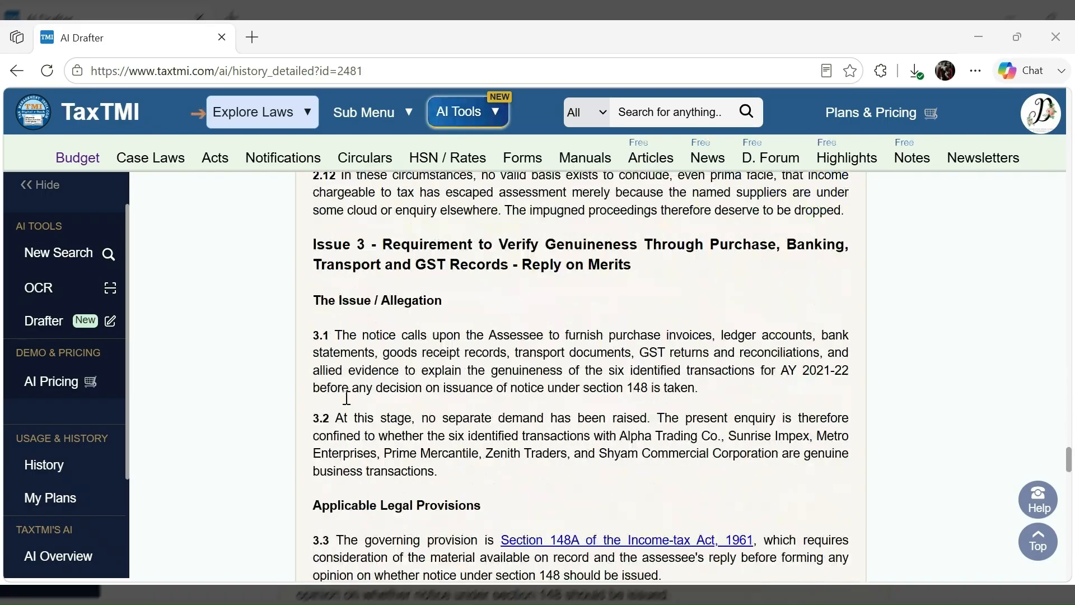
scroll(346, 398, "up", 10)
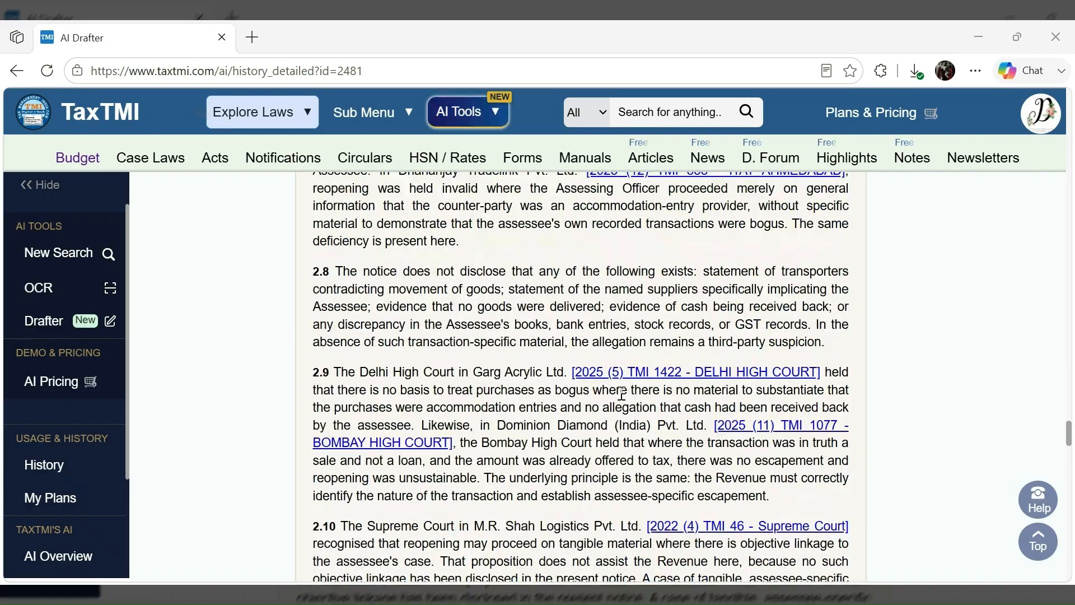
scroll(525, 326, "up", 8)
scroll(525, 327, "up", 6)
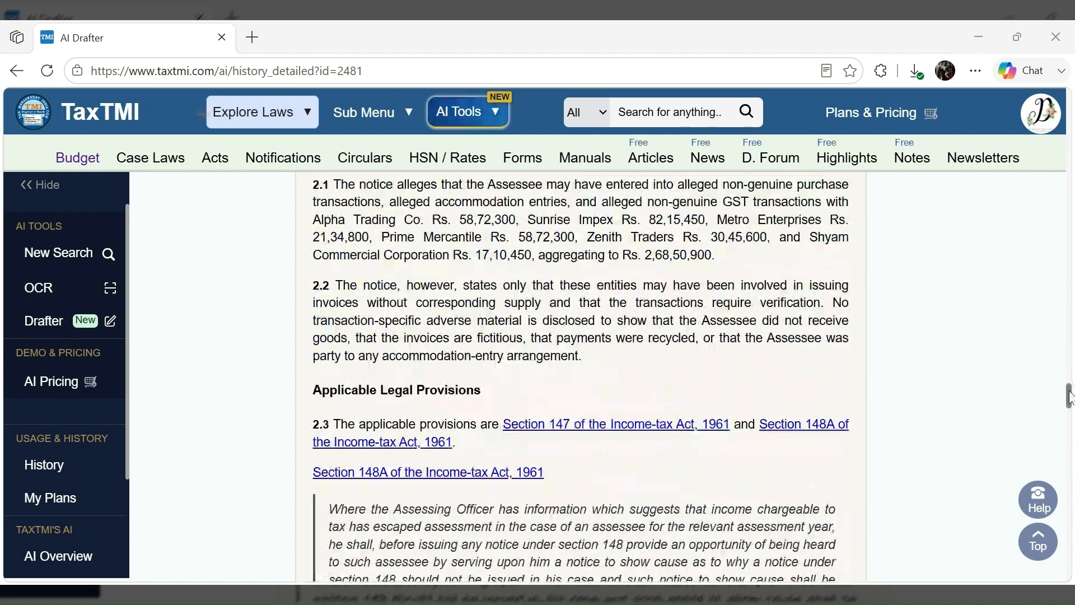
Step: Compare the editable issue cards above the draft with the Gist of Issues in the generated reply
left_click_drag(1068, 395, 1070, 203)
scroll(673, 506, "down", 5)
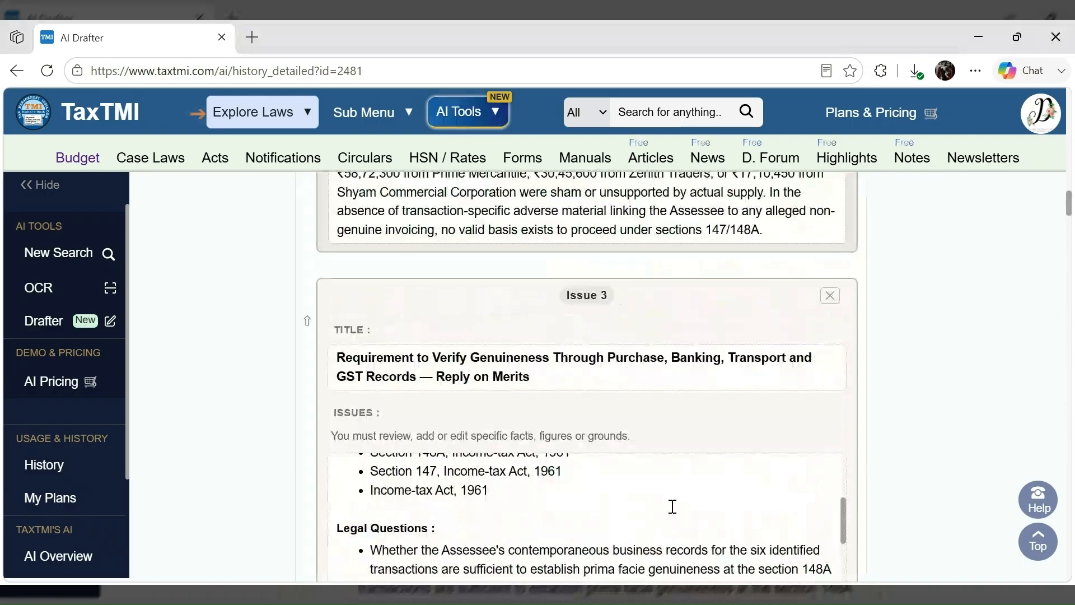
scroll(673, 507, "up", 2)
left_click_drag(1070, 202, 1069, 282)
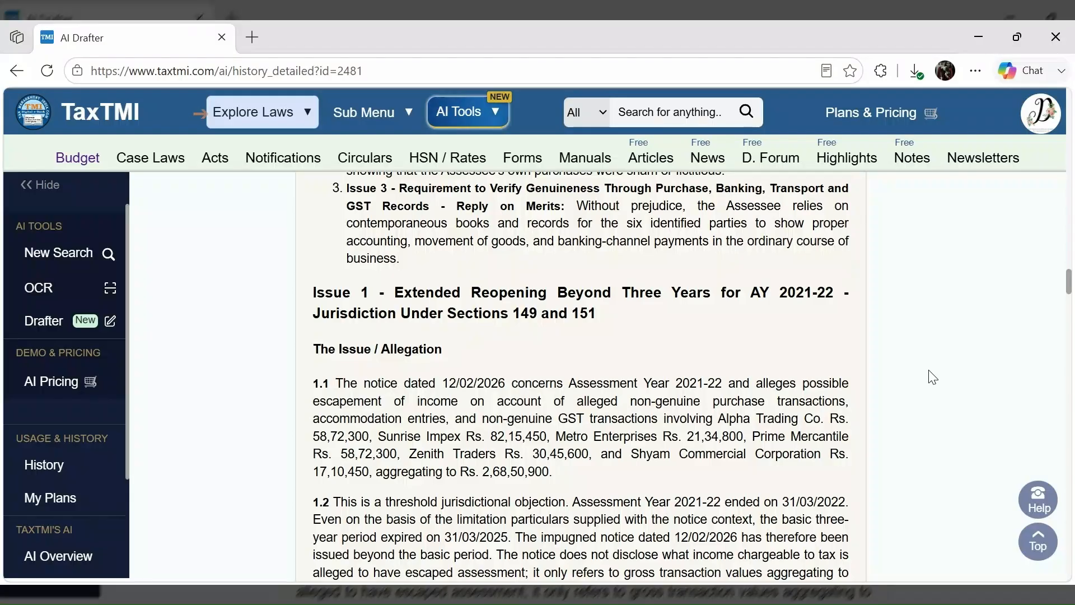
scroll(932, 377, "up", 4)
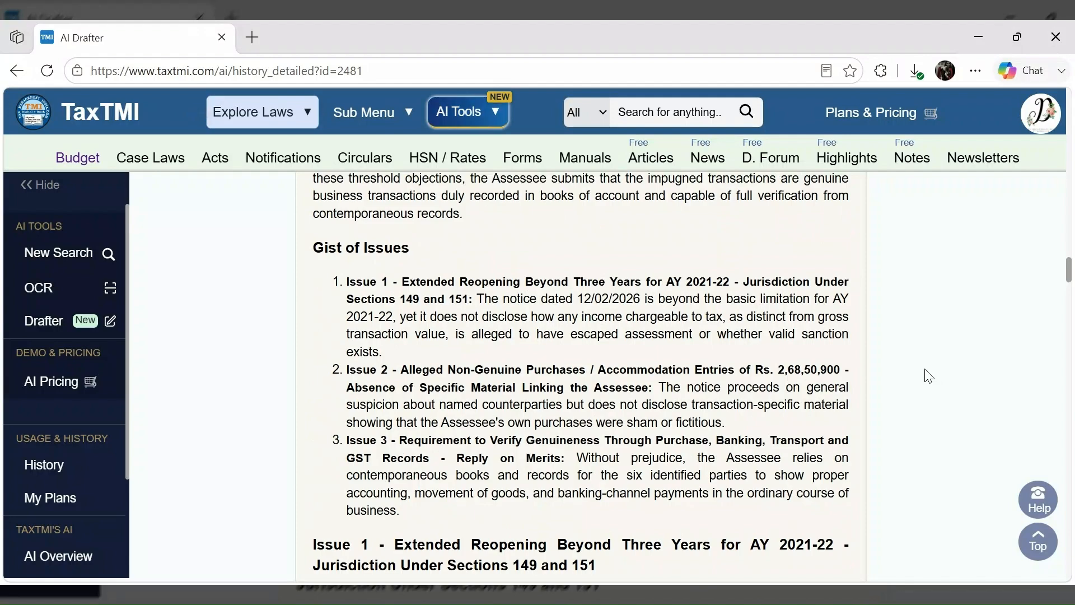
Step: Look back over the draft reply from the Gist of Issues to its subject and addressee details
scroll(930, 374, "up", 2)
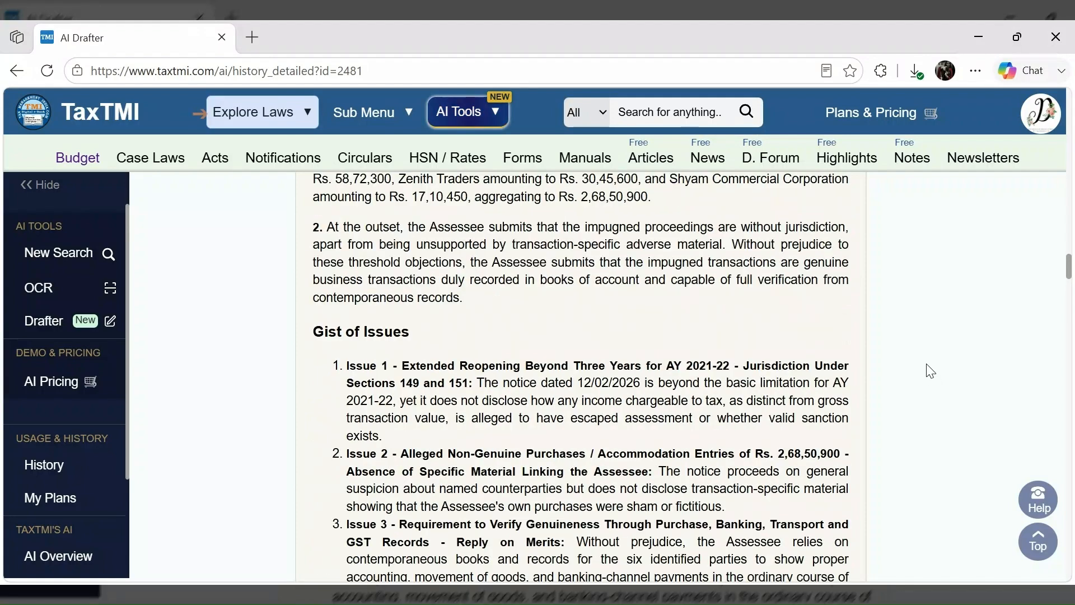
scroll(929, 372, "up", 5)
scroll(929, 371, "up", 1)
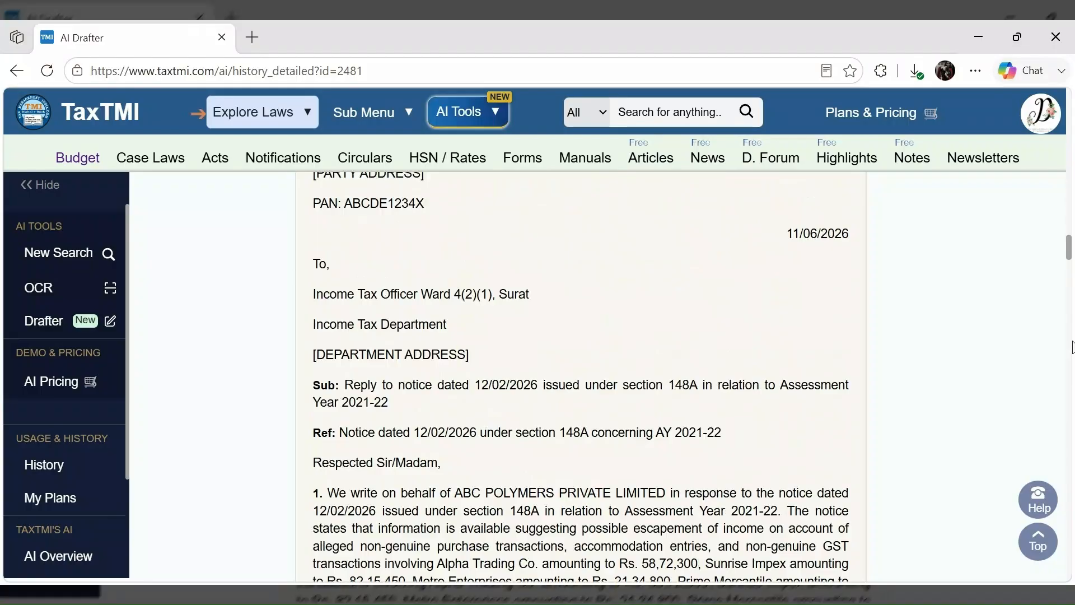
Step: Open the TaxTMI Notifications page in a separate tab and close the AI Drafter tab
left_click(331, 185)
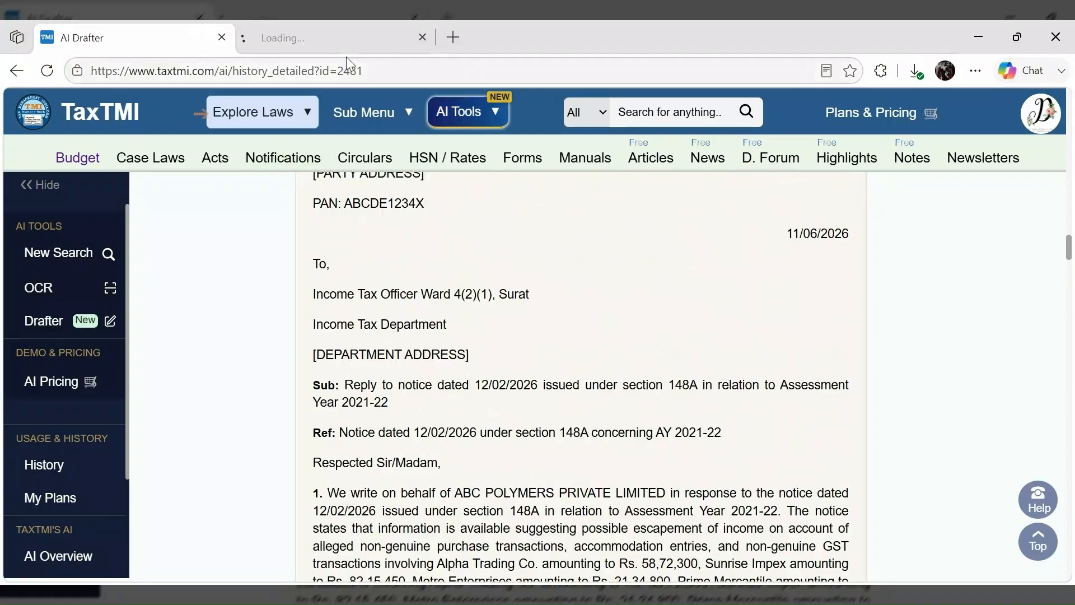
left_click(346, 47)
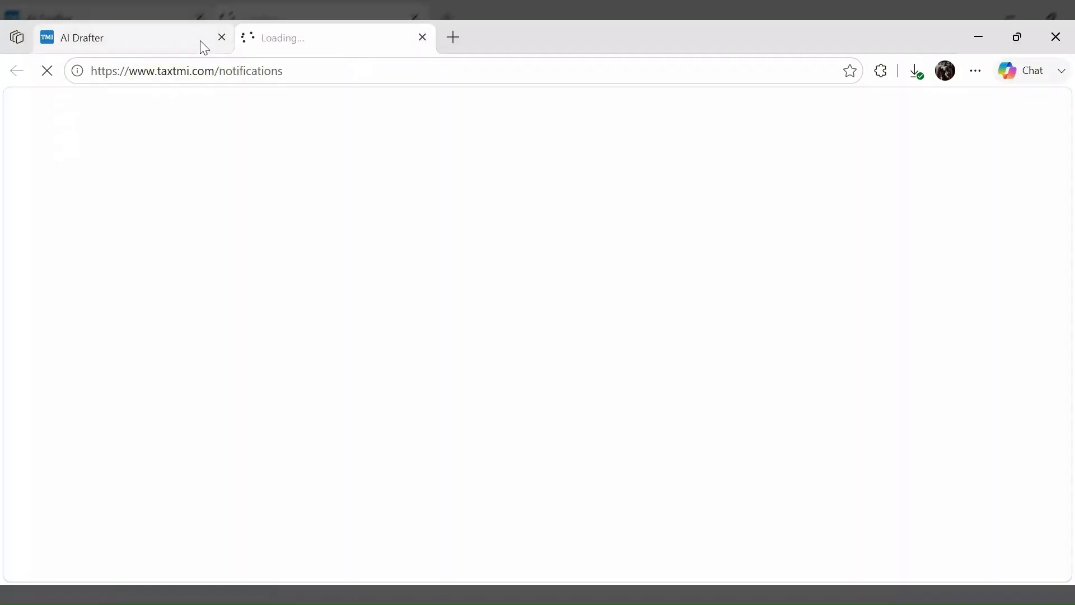
left_click(221, 38)
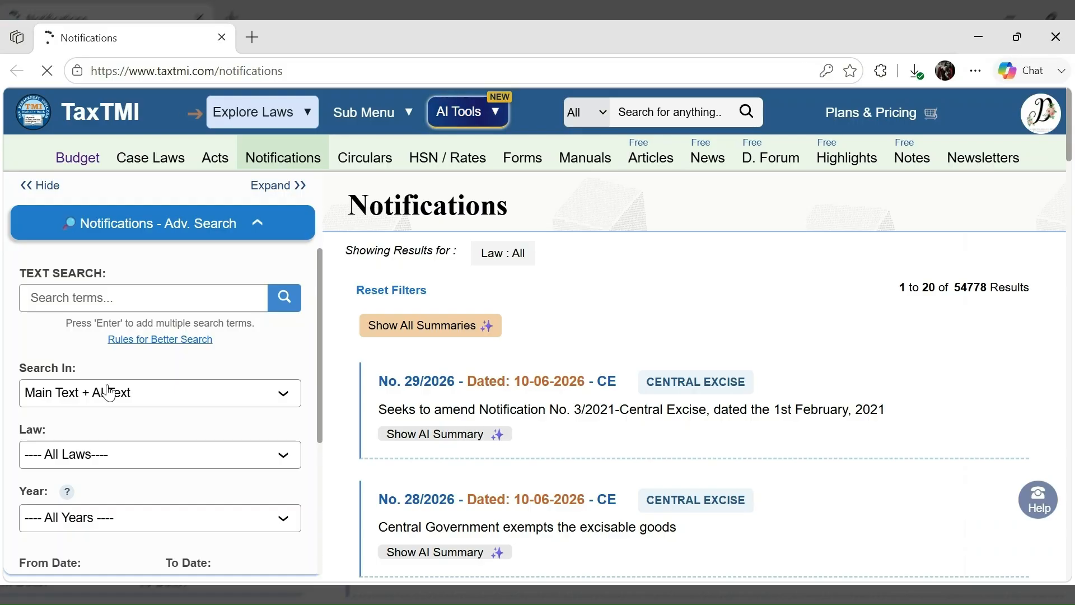
Step: Reopen the saved section 148A draft from the AI usage history and bring up the beginning of its generated reply
left_click(490, 102)
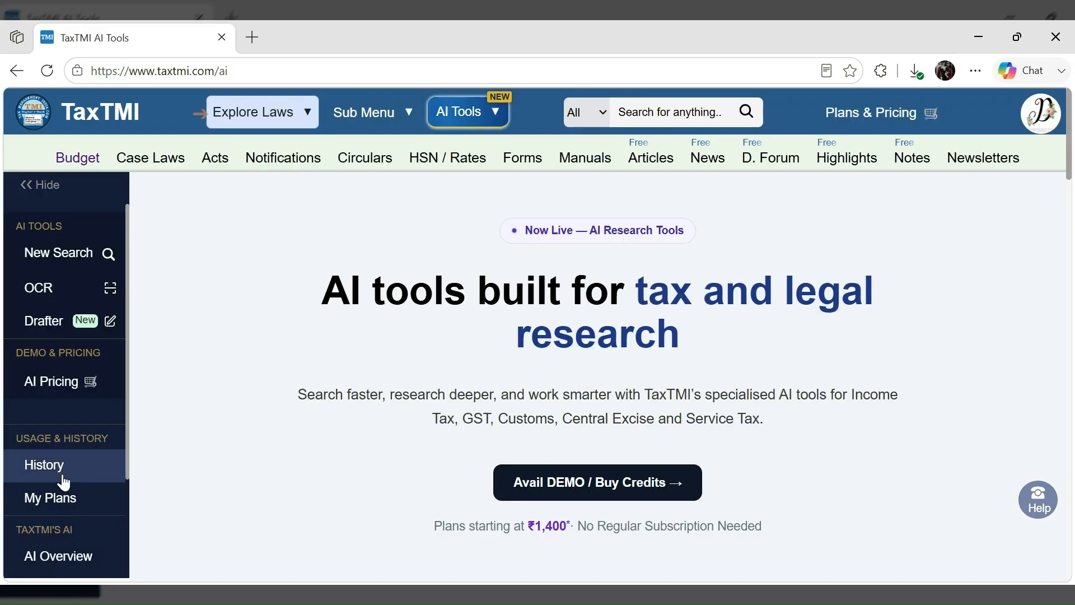
left_click(63, 482)
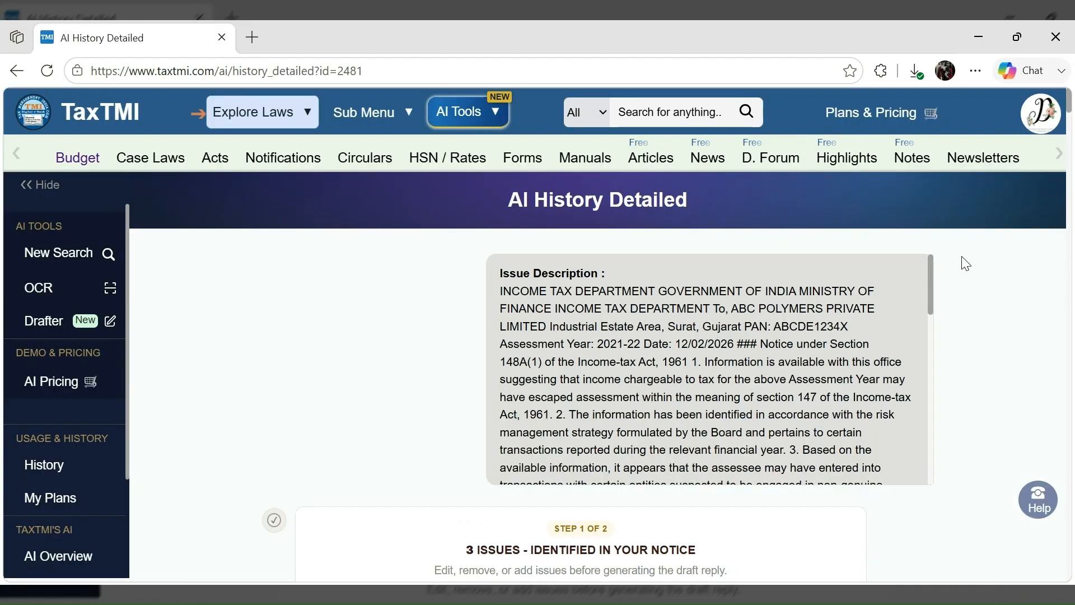
scroll(986, 324, "down", 5)
scroll(986, 325, "down", 20)
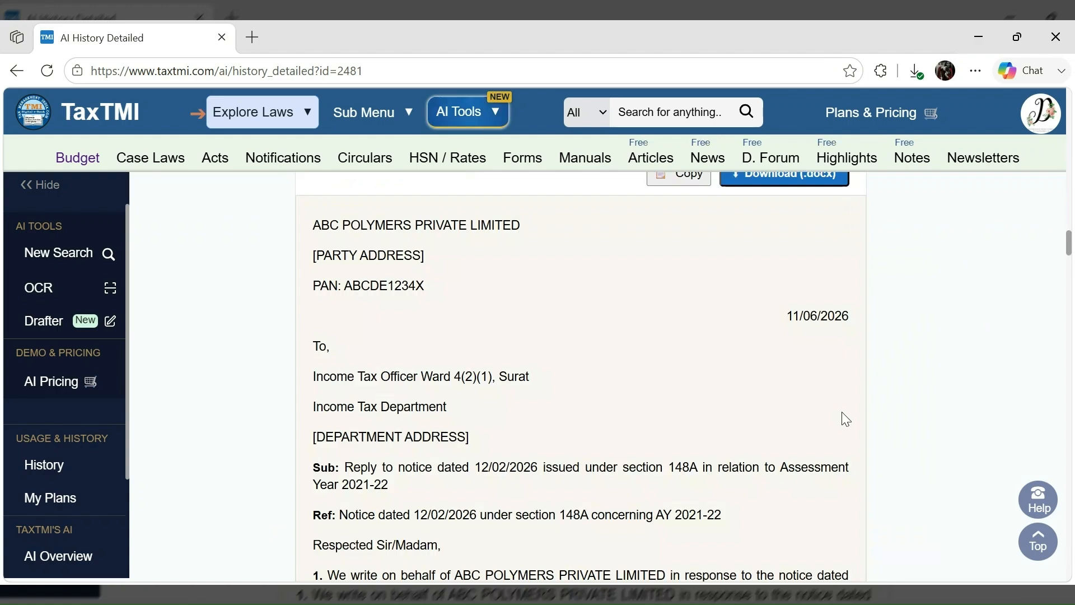
scroll(845, 420, "down", 3)
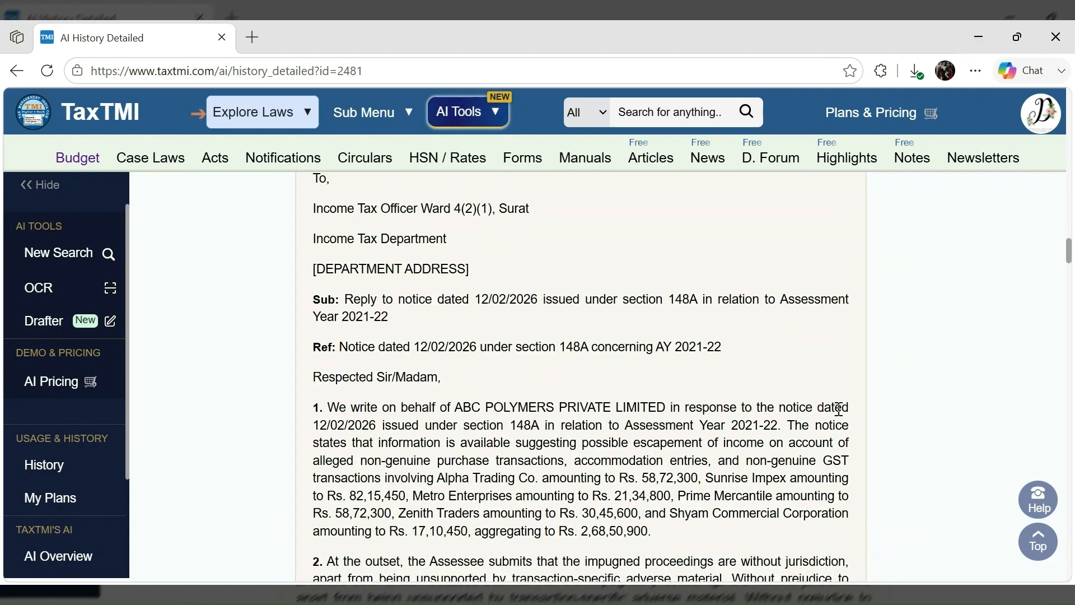
scroll(823, 404, "up", 8)
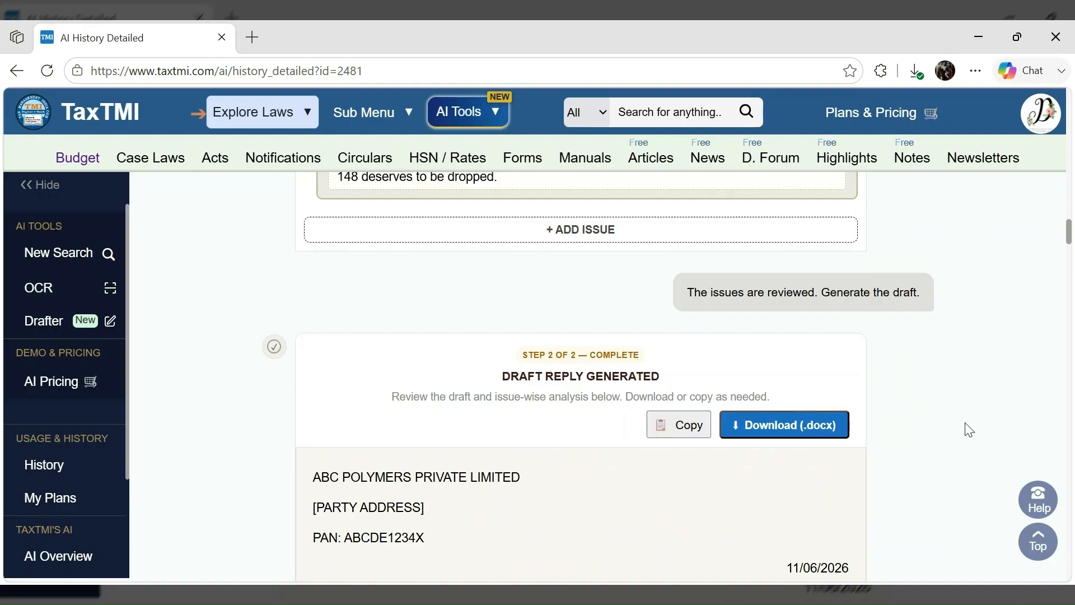
Step: Skim the saved reply from its opening through the Issue 1 provisions and case laws to the response rating at the end
scroll(968, 429, "down", 8)
scroll(968, 429, "down", 10)
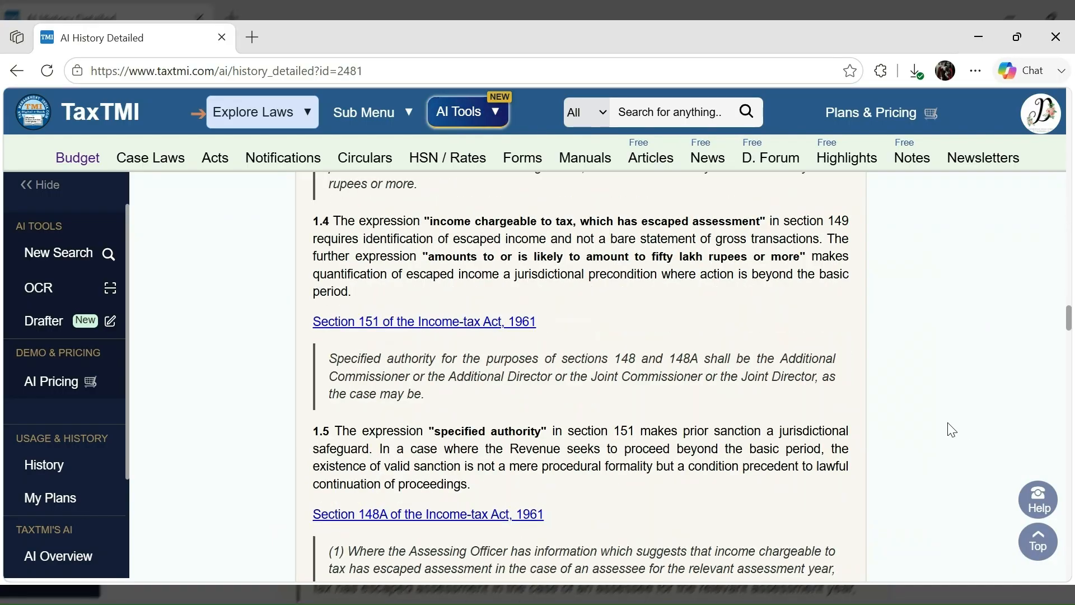
scroll(952, 429, "down", 3)
scroll(944, 423, "down", 14)
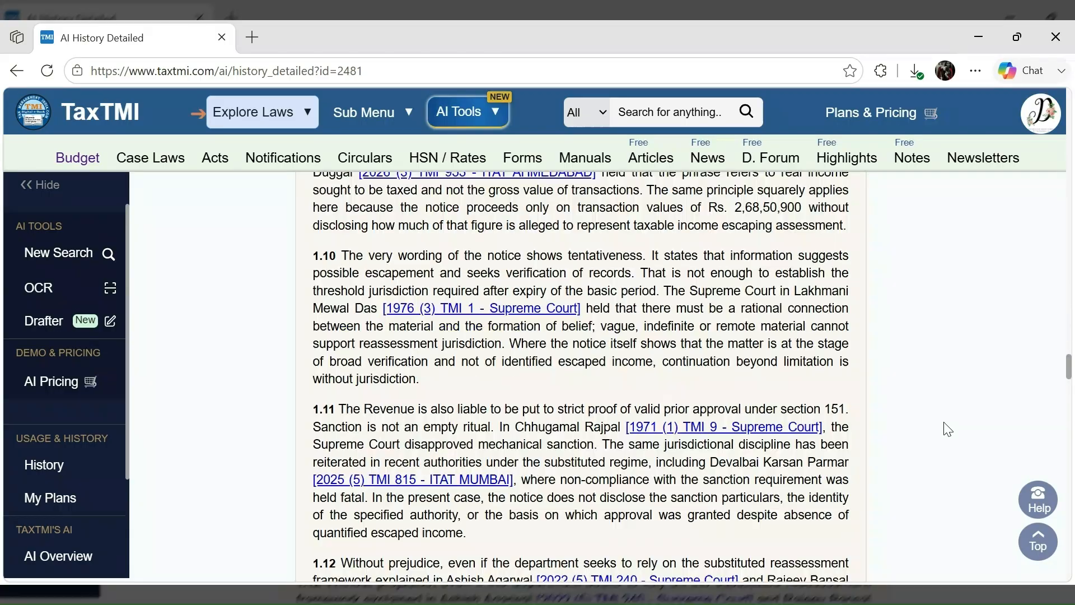
left_click_drag(1067, 375, 1063, 577)
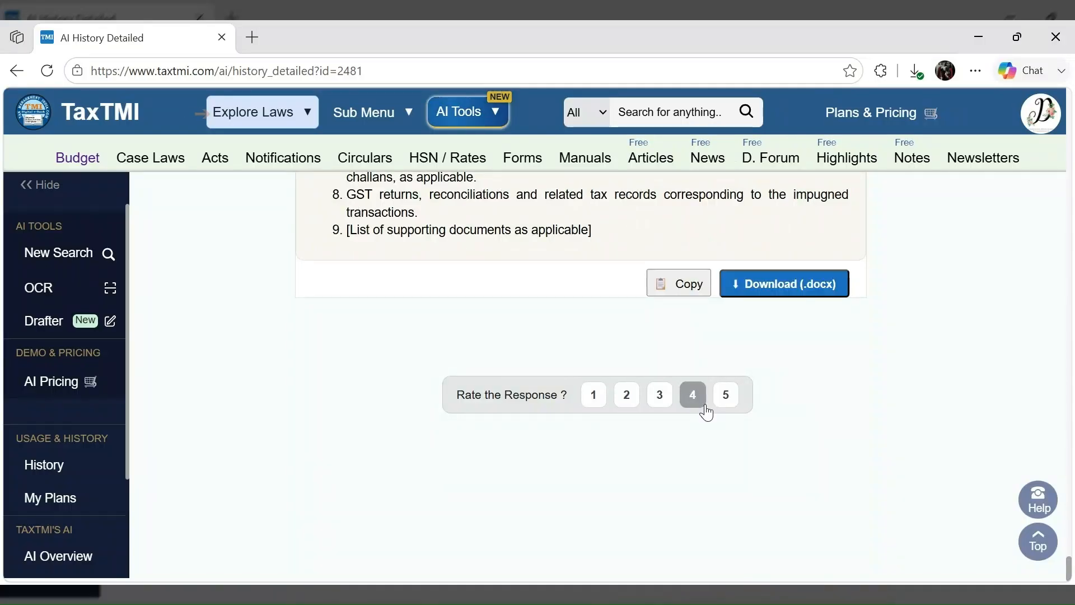
Step: Review the reply's Enclosures, signature block and reliefs sought, along with the Issue 3 submissions
scroll(892, 430, "up", 5)
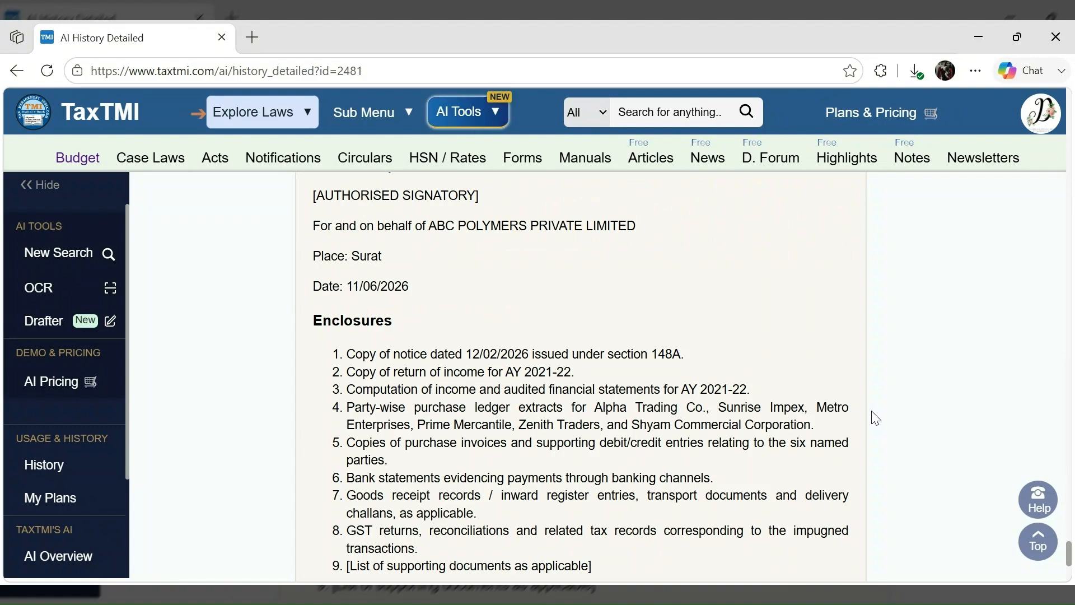
scroll(877, 419, "up", 4)
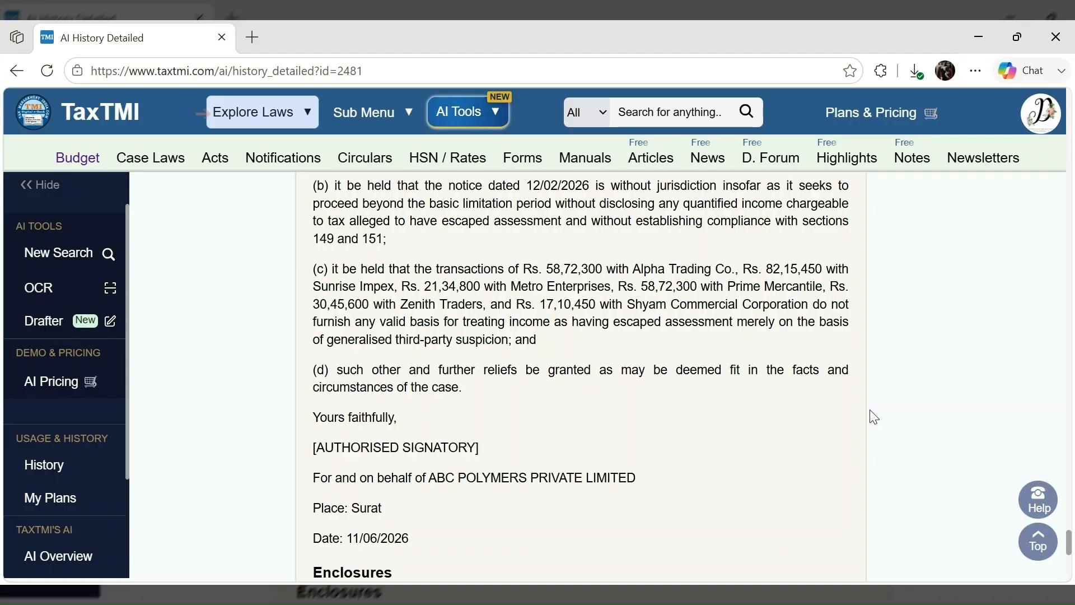
scroll(893, 411, "up", 10)
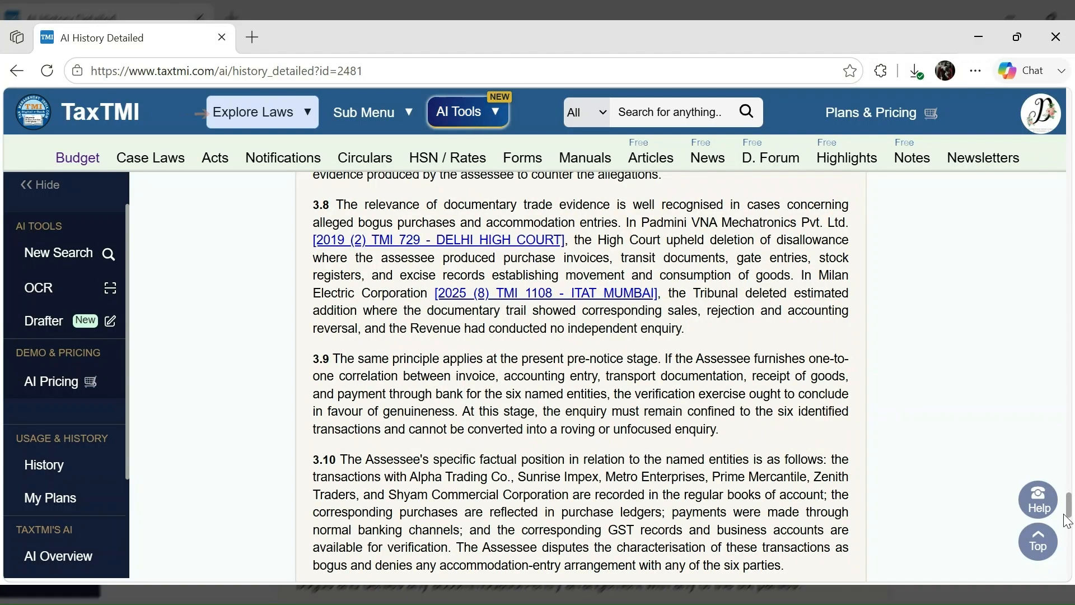
Step: Go back to the beginning of the saved history entry and leave it for the TaxTMI home page
left_click_drag(1069, 504, 1069, 98)
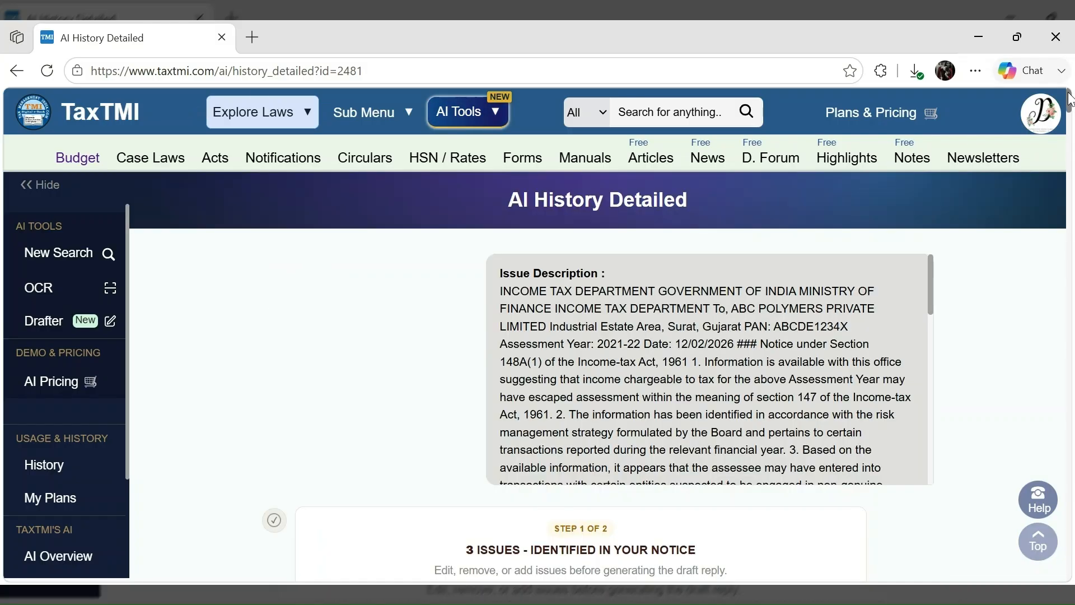
left_click(122, 116)
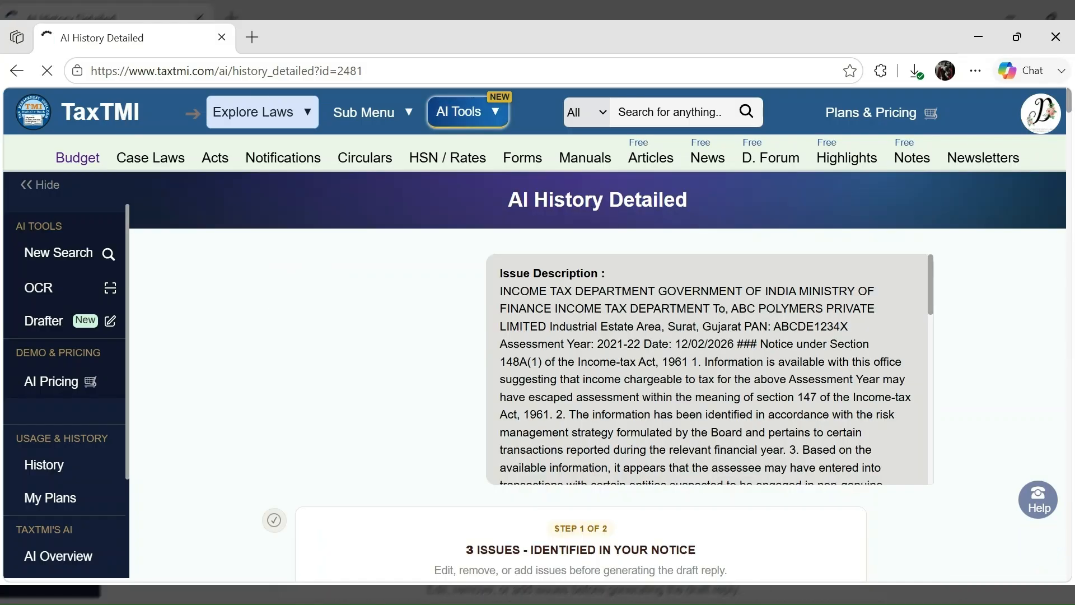